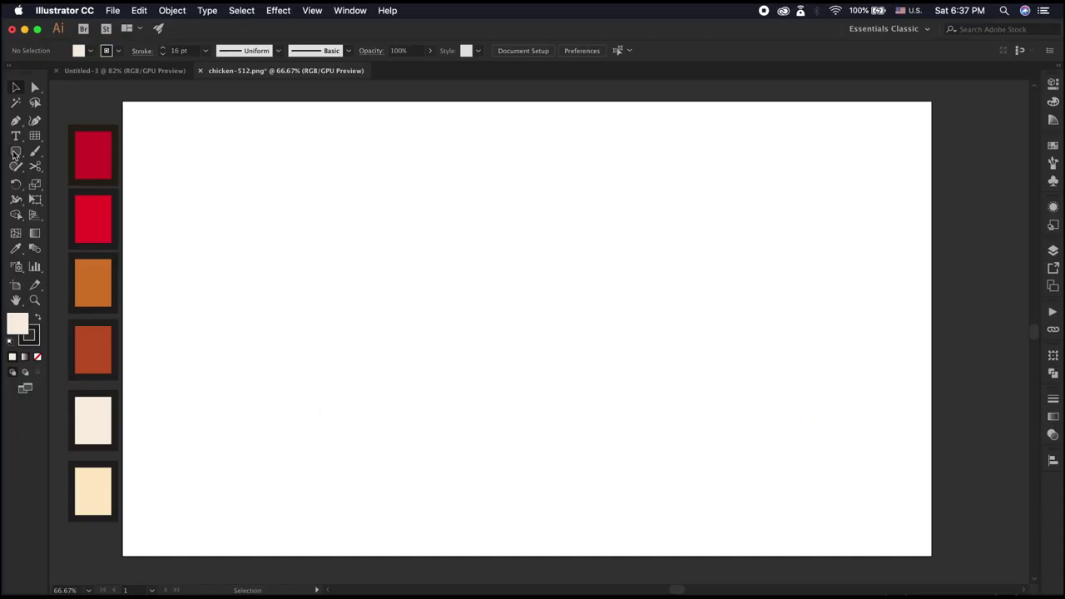
Draw a cream square with a thick black outline
drag(15, 150, 67, 149)
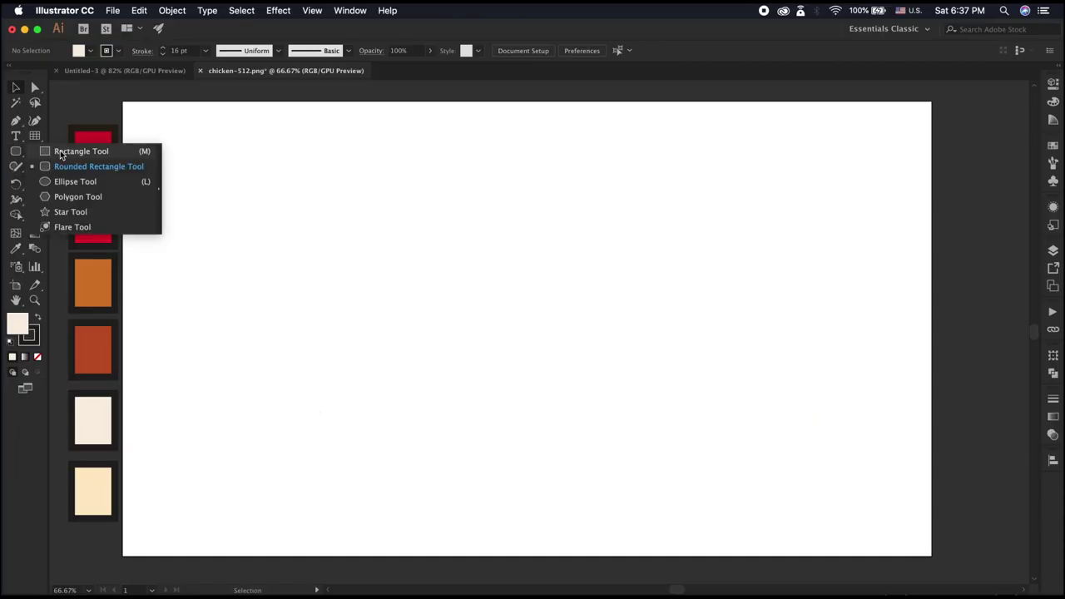
mouse_move(427, 183)
mouse_down()
mouse_move(571, 373)
mouse_move(632, 377)
mouse_up()
key(v)
click(246, 309)
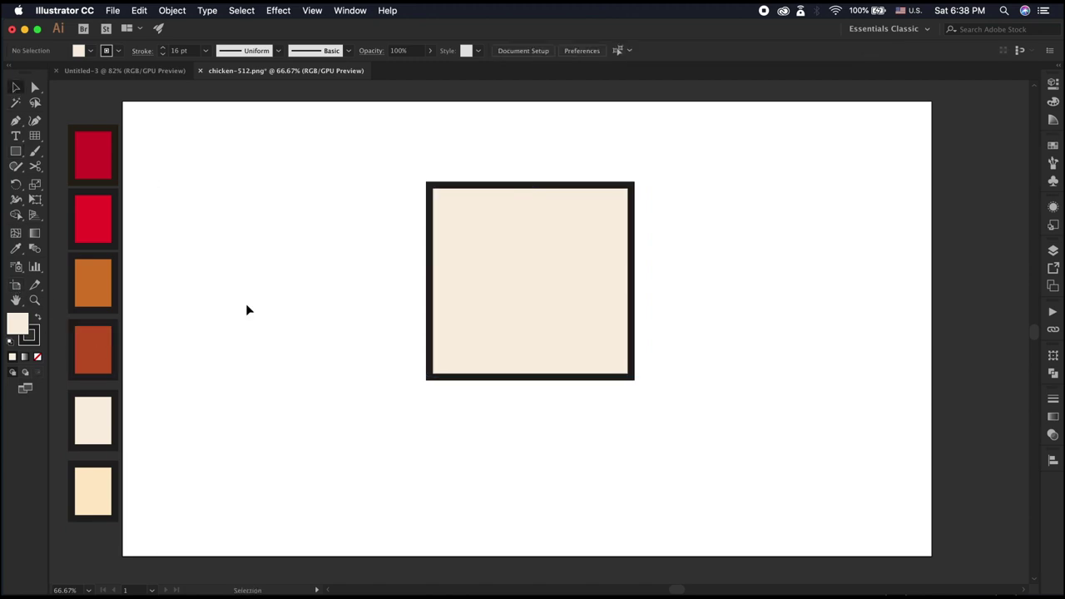
Draw a dark red stripe near the square's top-left and duplicate it into three stripes
mouse_move(91, 173)
mouse_down()
mouse_move(537, 331)
mouse_move(479, 212)
mouse_up()
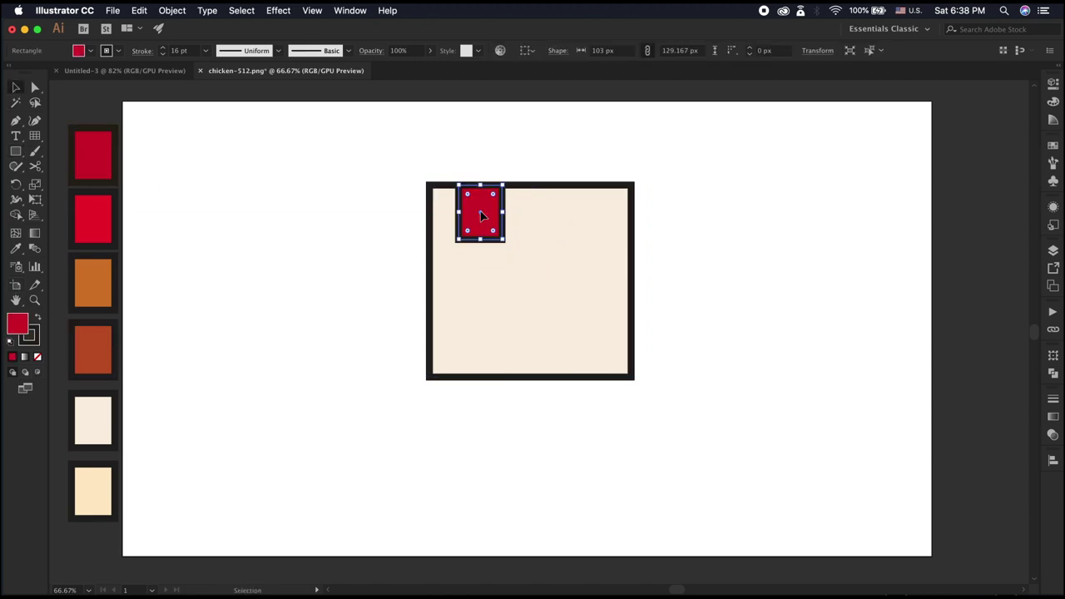
click(541, 337)
drag(541, 337, 541, 215)
key(ctrl+1)
mouse_move(534, 346)
mouse_down()
mouse_move(541, 334)
mouse_move(611, 339)
mouse_up()
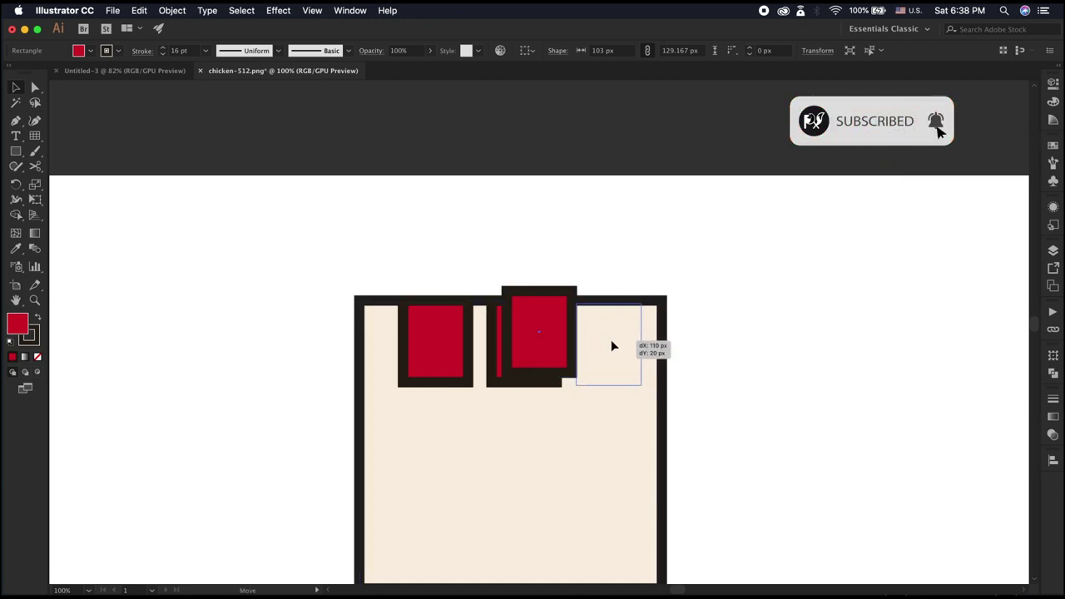
click(721, 320)
click(565, 325)
key(Delete)
Nudge the three red stripes into an evenly spaced row
click(580, 333)
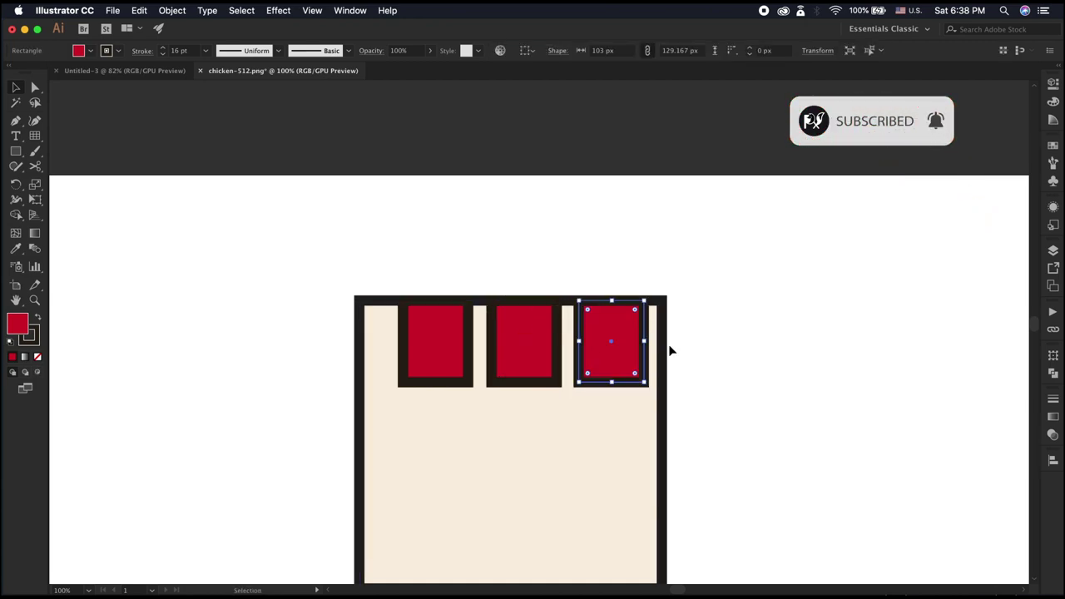
shift+click(524, 381)
shift+click(471, 376)
shift+click(366, 406)
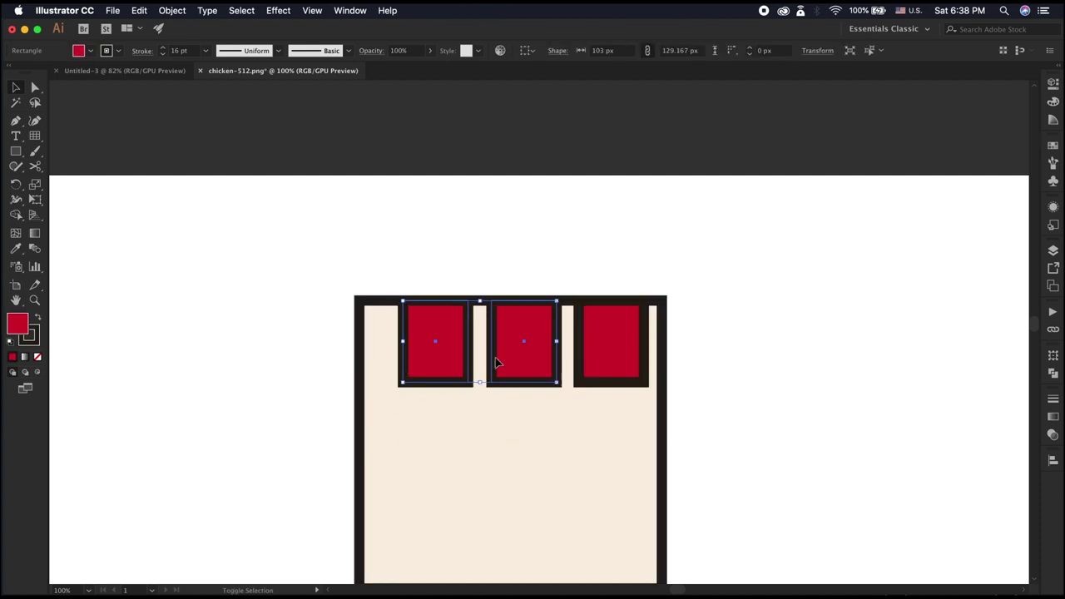
key(Left)
key(Left)
key(Left)
key(Left)
key(Left)
key(Left)
key(Left)
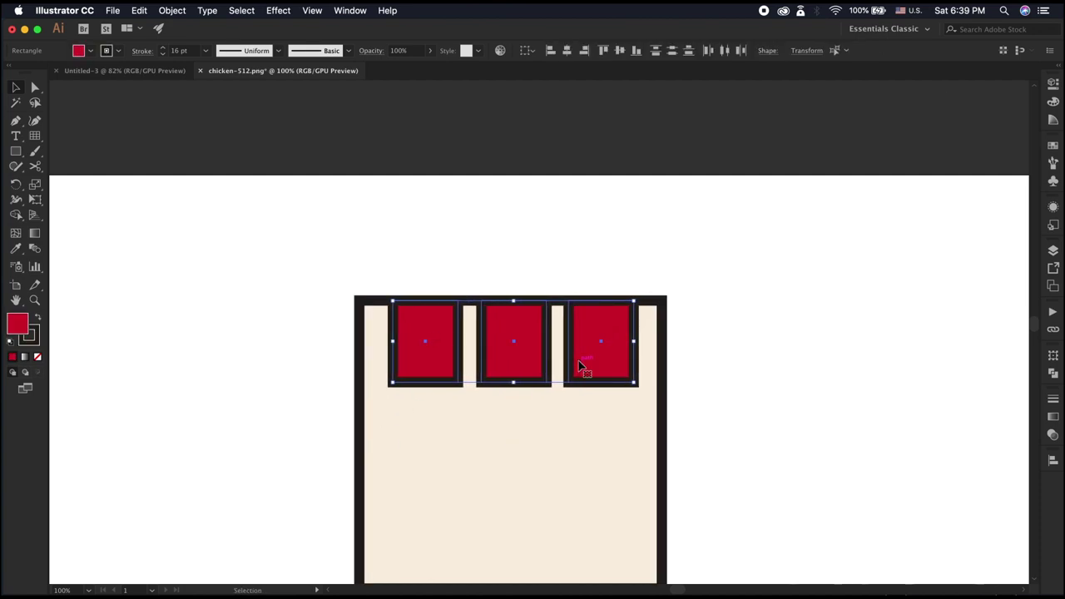
Stretch the three stripes down to near the square's bottom, then select the whole box
drag(517, 382, 523, 474)
scroll(522, 476, down, 3)
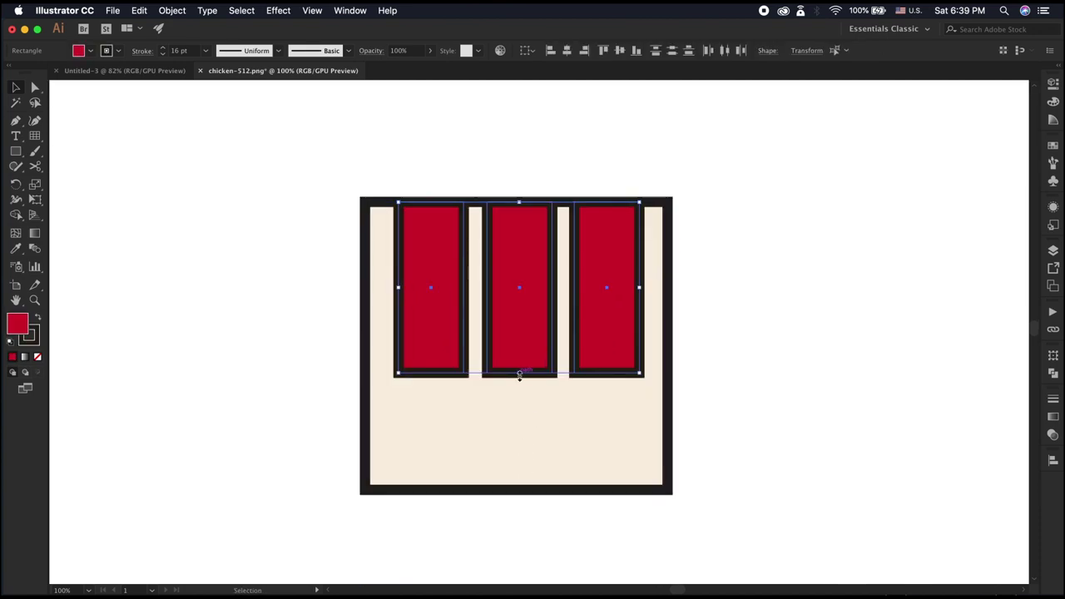
drag(519, 374, 519, 456)
click(252, 416)
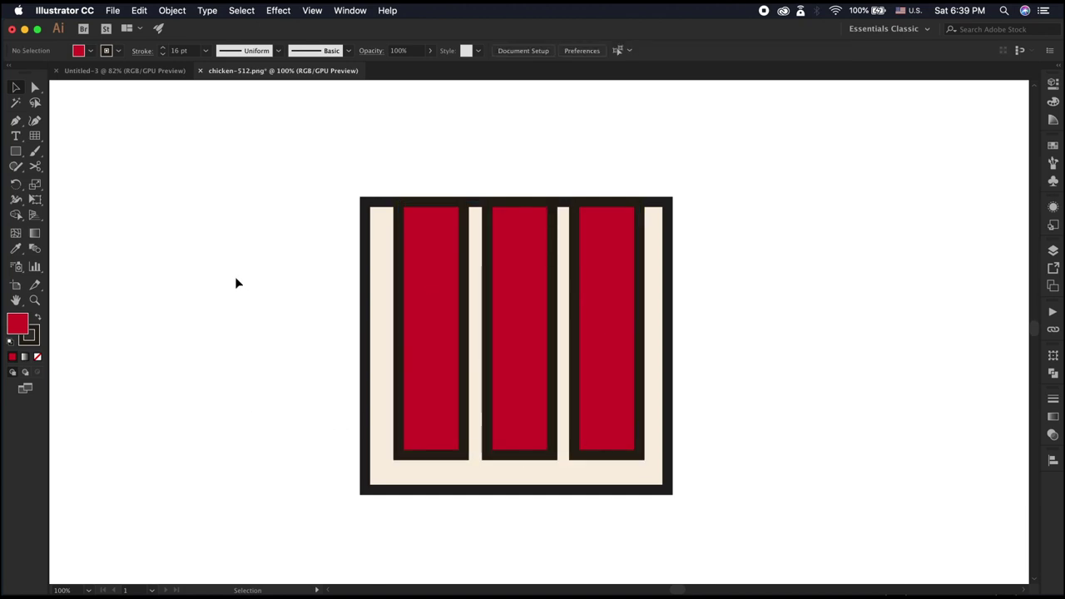
key(ctrl+minus)
key(ctrl+minus)
drag(371, 247, 683, 468)
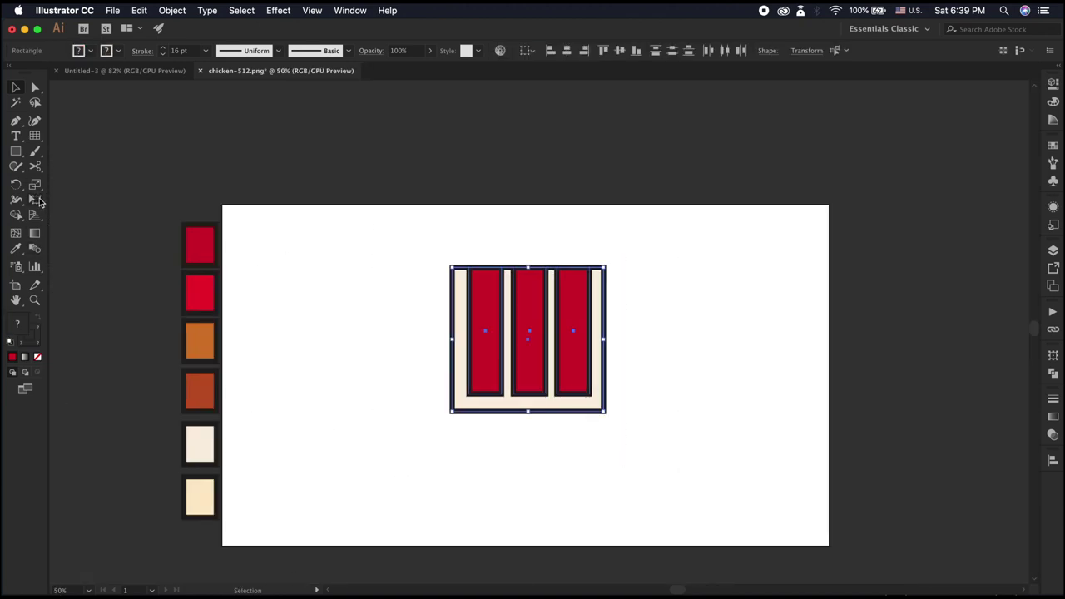
Taper the striped box's bottom corners inward with Free Transform and shift the bucket down slightly
click(36, 200)
key(ctrl+equal)
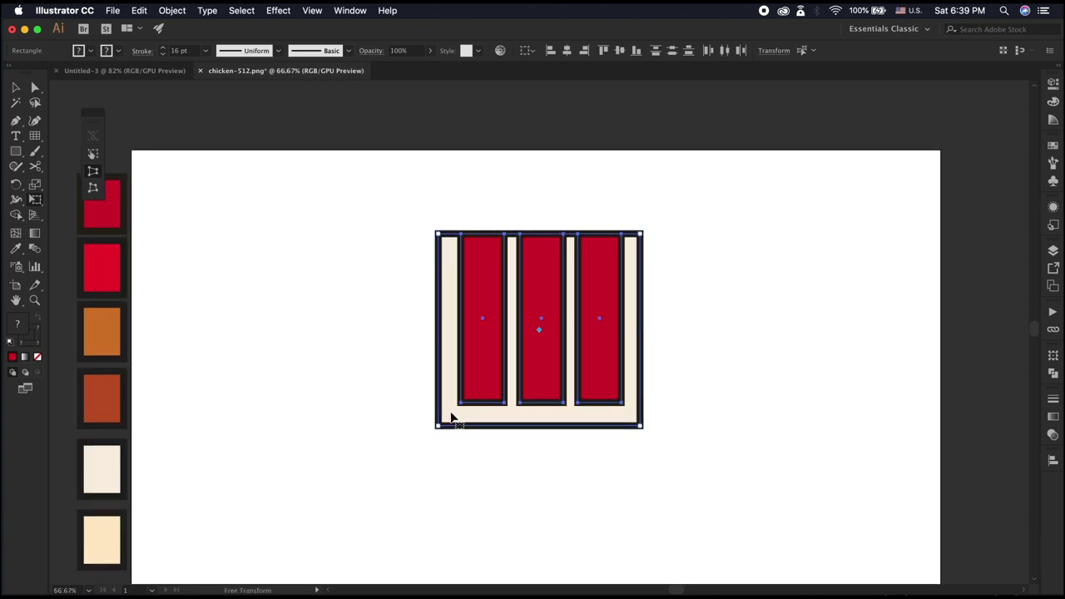
drag(439, 416, 474, 418)
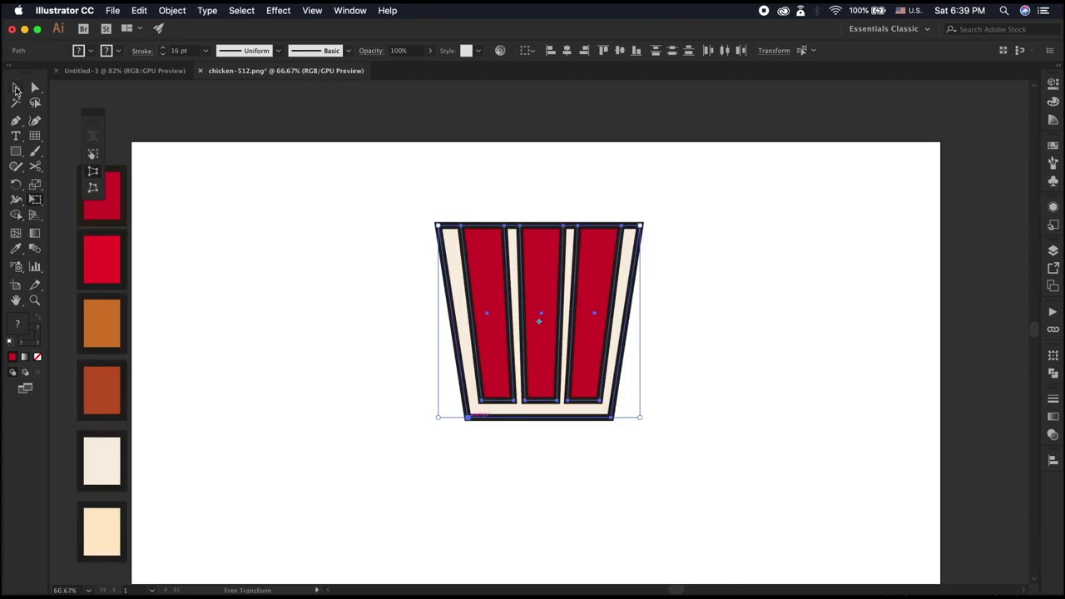
click(16, 89)
click(680, 487)
drag(594, 391, 587, 428)
click(574, 509)
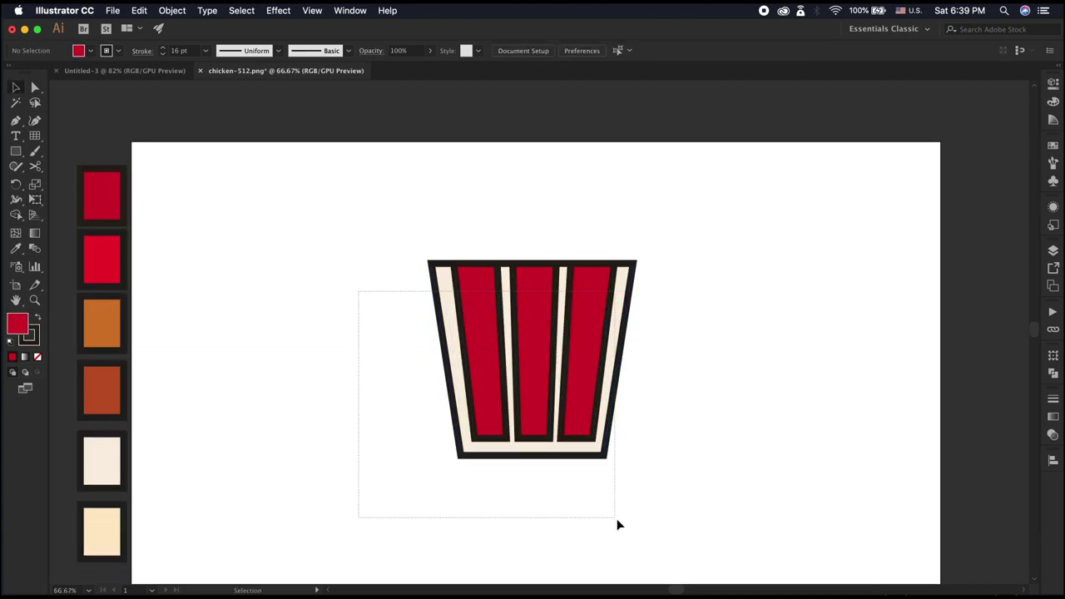
drag(617, 524, 637, 519)
right_click(536, 421)
click(400, 464)
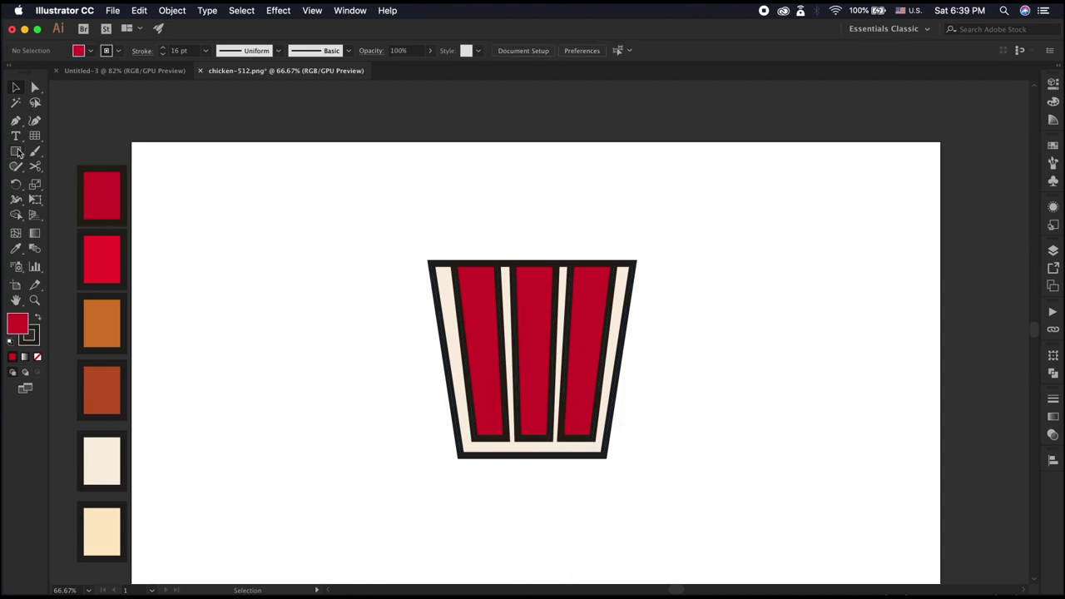
Add a cream rim bar across the bucket's top
drag(569, 261, 647, 262)
key(i)
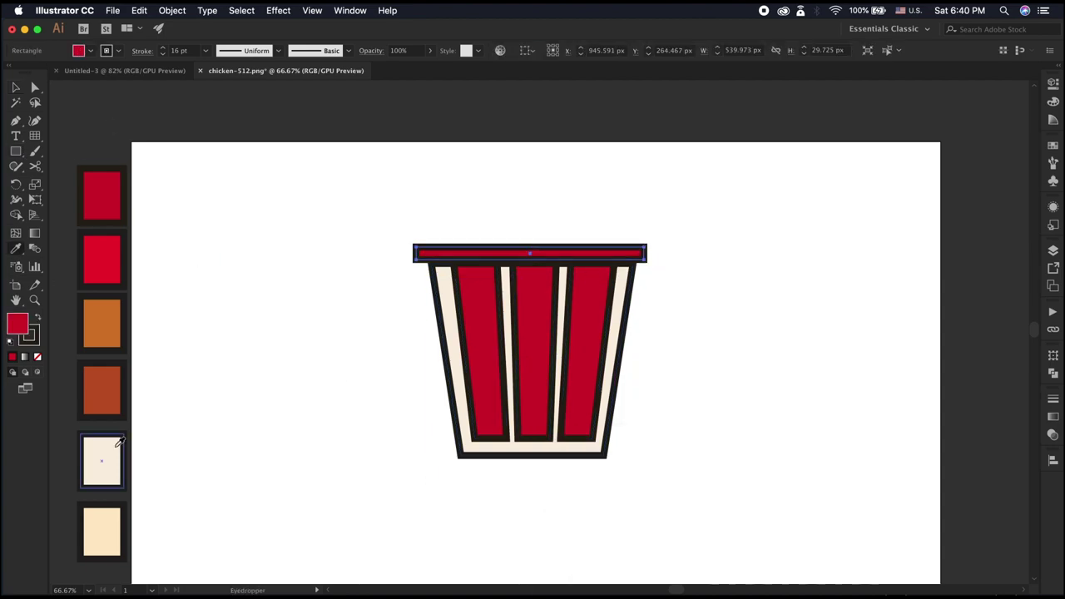
click(102, 460)
click(17, 88)
key(ctrl+1)
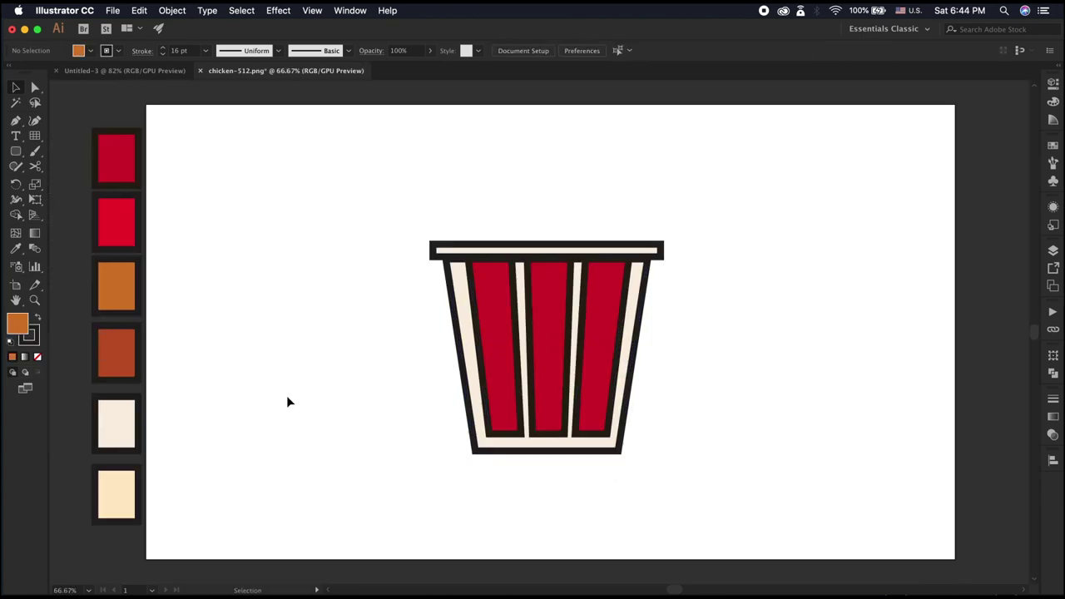
Draw an orange rectangle left of the bucket, taper it and round its corners into a drumstick
click(17, 152)
drag(228, 239, 360, 412)
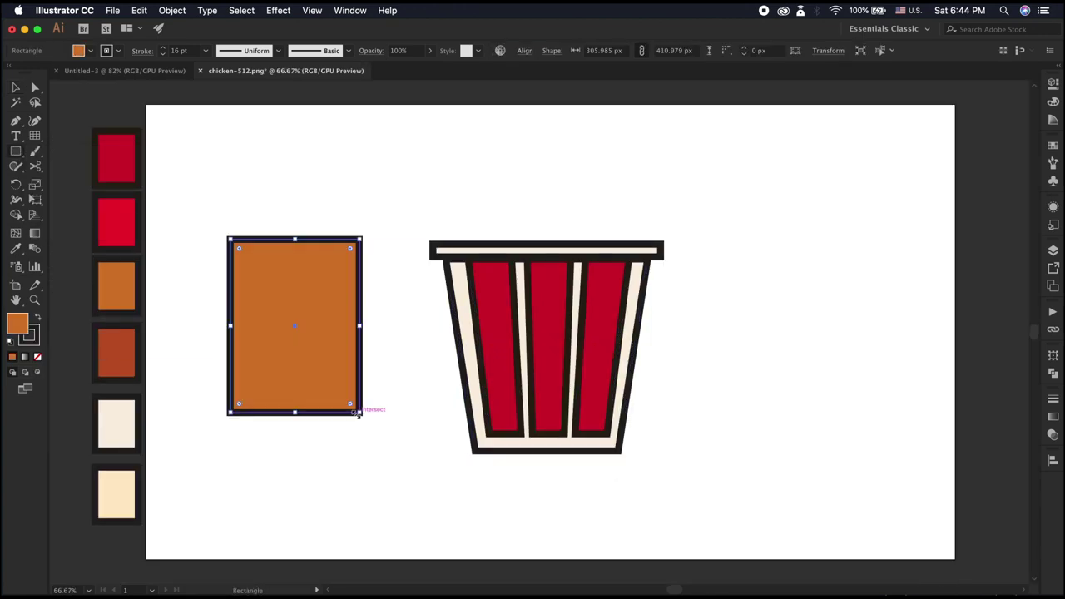
click(39, 199)
drag(260, 422, 257, 416)
key(a)
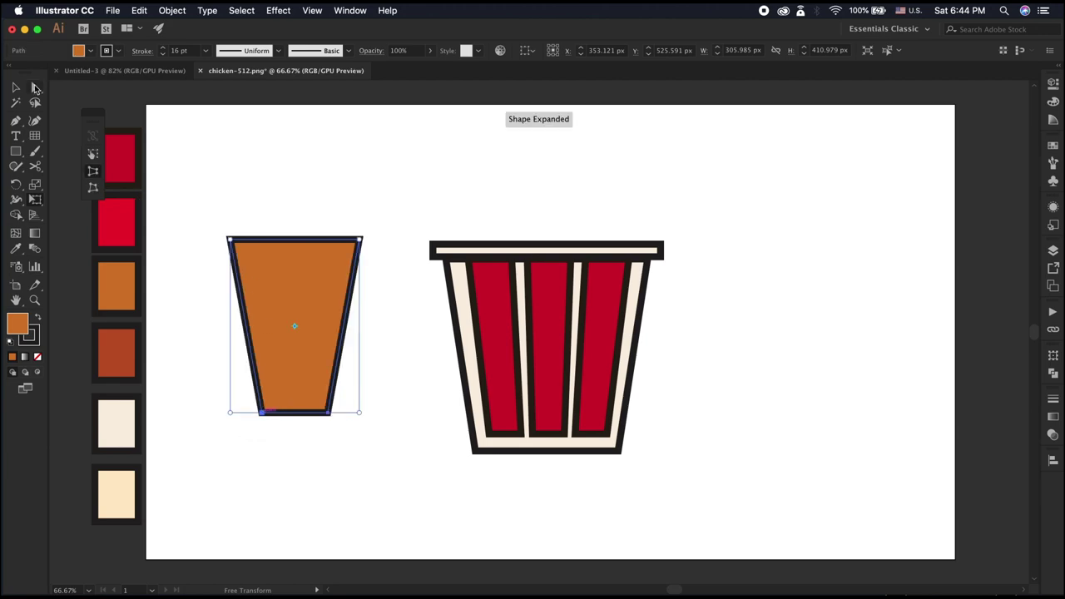
drag(244, 252, 279, 283)
click(308, 447)
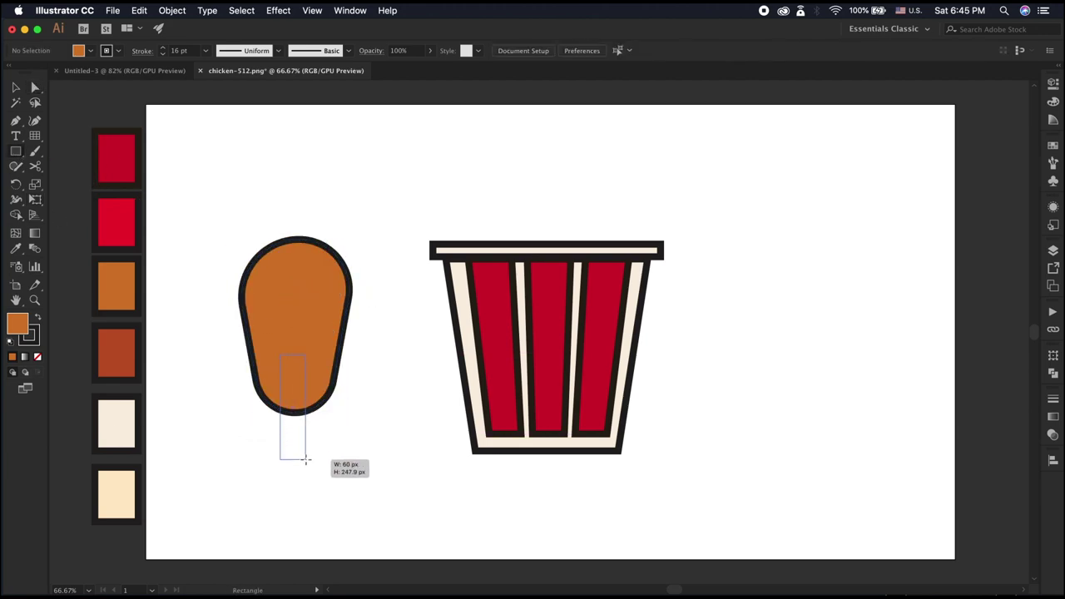
Add a pale cream bone bar under the drumstick and send it behind the meat
drag(307, 432, 312, 463)
key(i)
click(116, 491)
key(v)
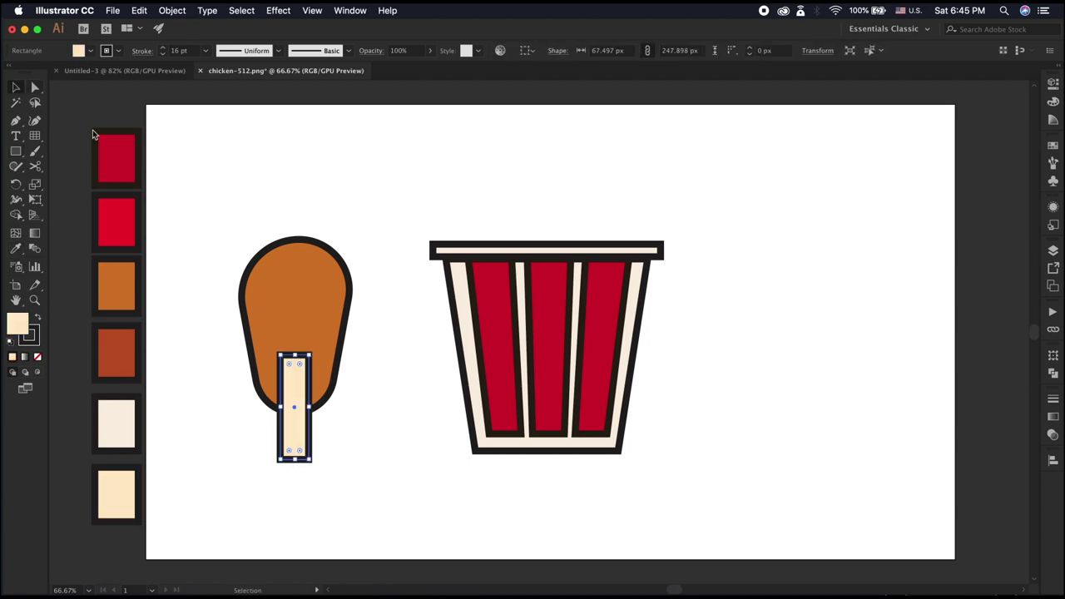
right_click(285, 410)
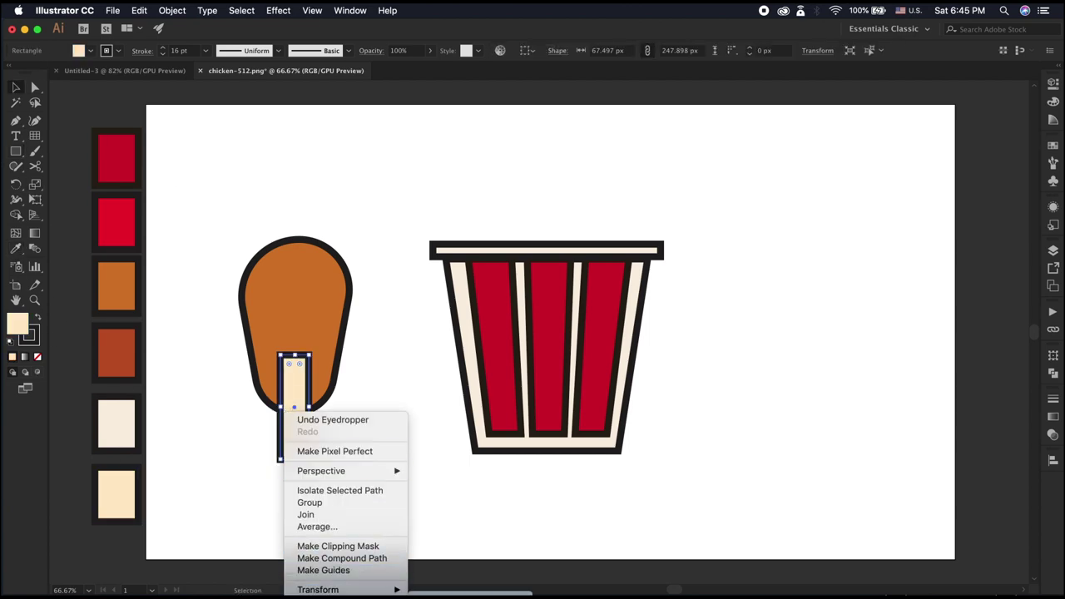
click(449, 594)
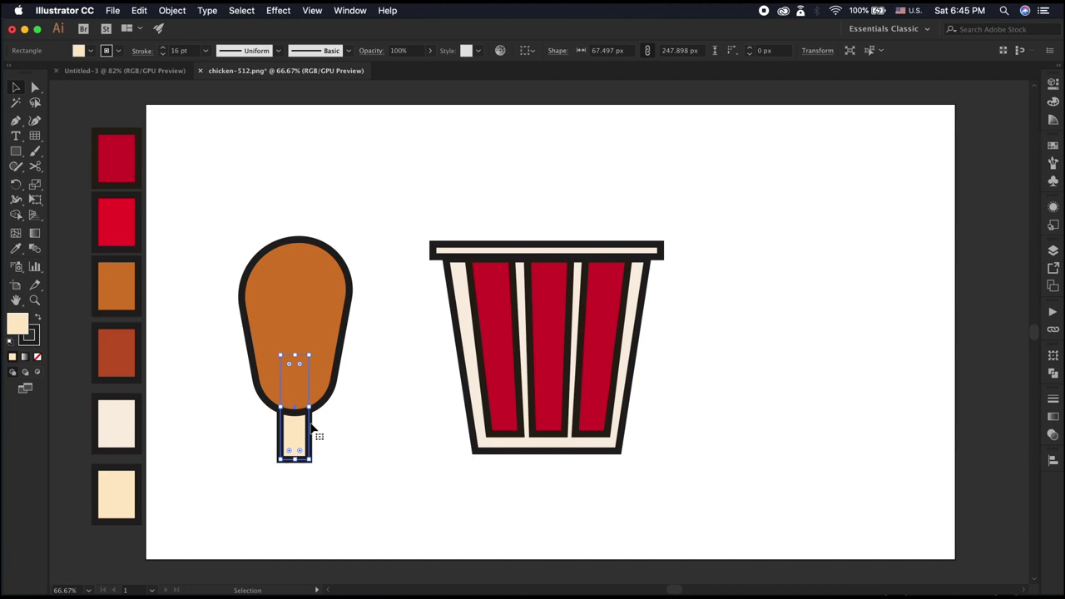
scroll(314, 424, down, 3)
right_click(296, 356)
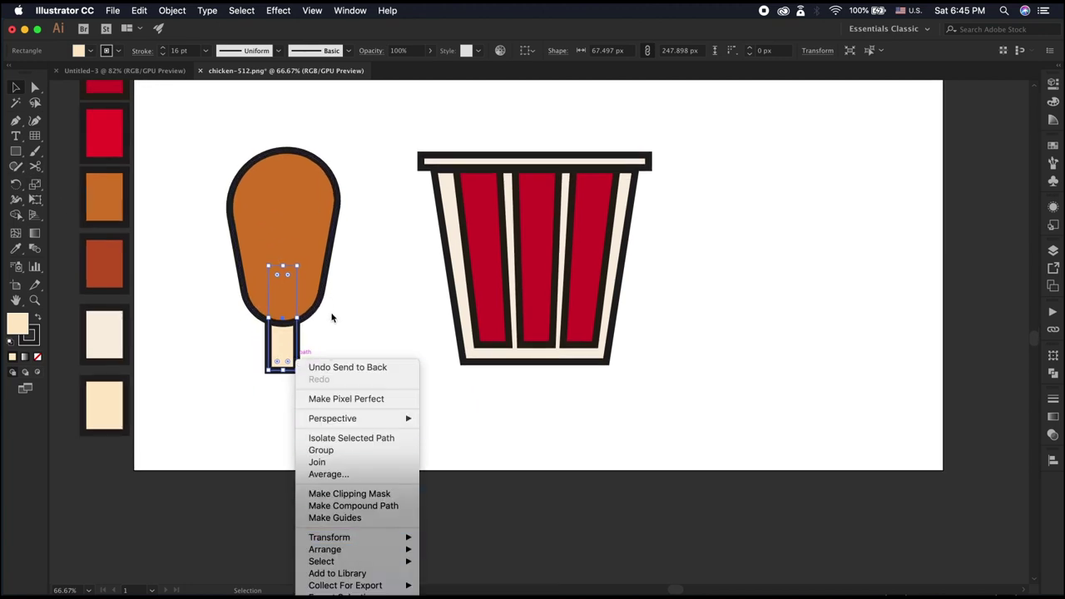
click(163, 243)
click(481, 258)
key(m)
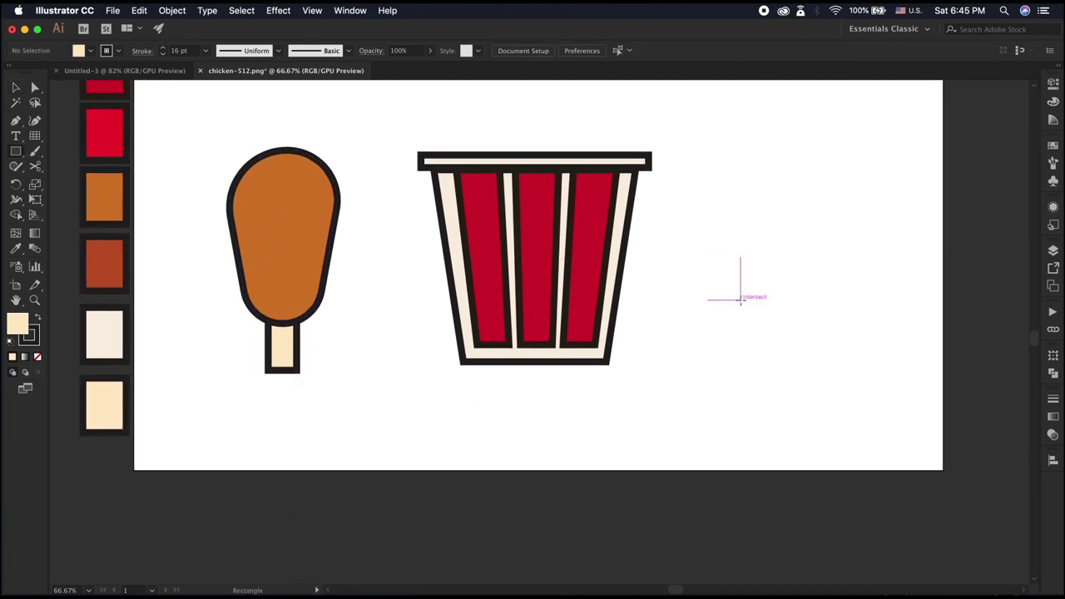
click(16, 153)
Draw a cream circle right of the bucket and set its width to 80
click(73, 181)
drag(739, 207, 792, 259)
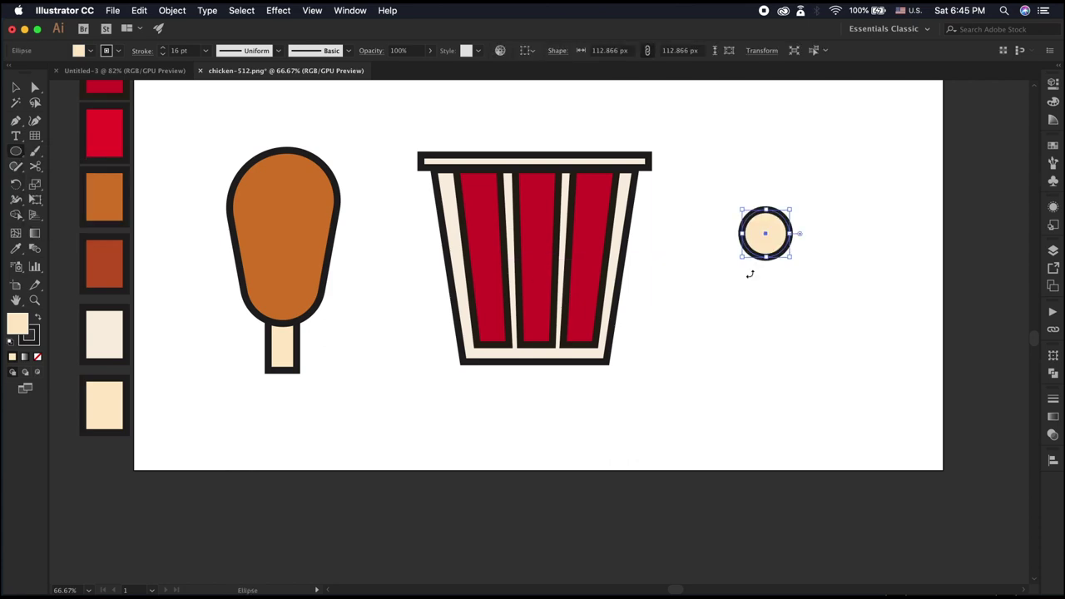
click(18, 88)
click(697, 289)
click(765, 233)
triple_click(613, 50)
text(80)
key(Return)
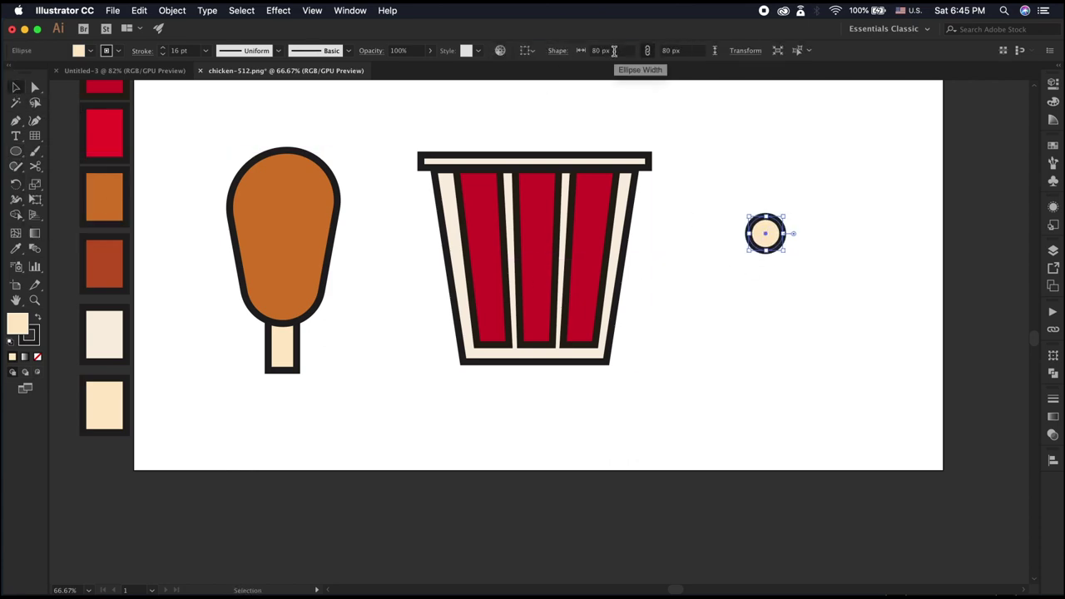
Duplicate the circle, move both to the bone's end, and unite them with the bone in Pathfinder
drag(762, 236, 799, 233)
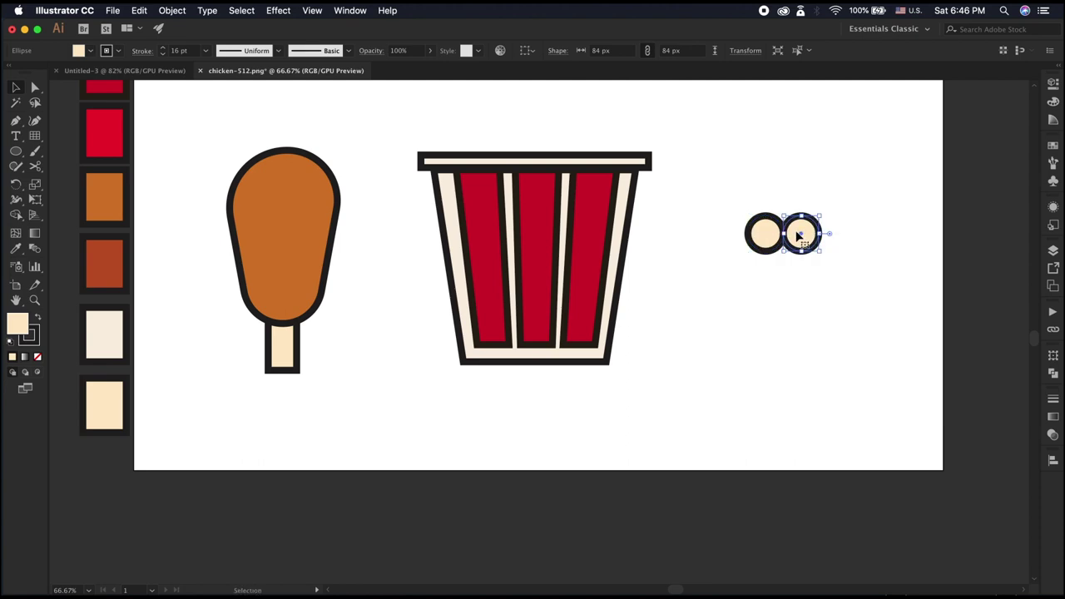
key(ctrl+a)
click(1054, 374)
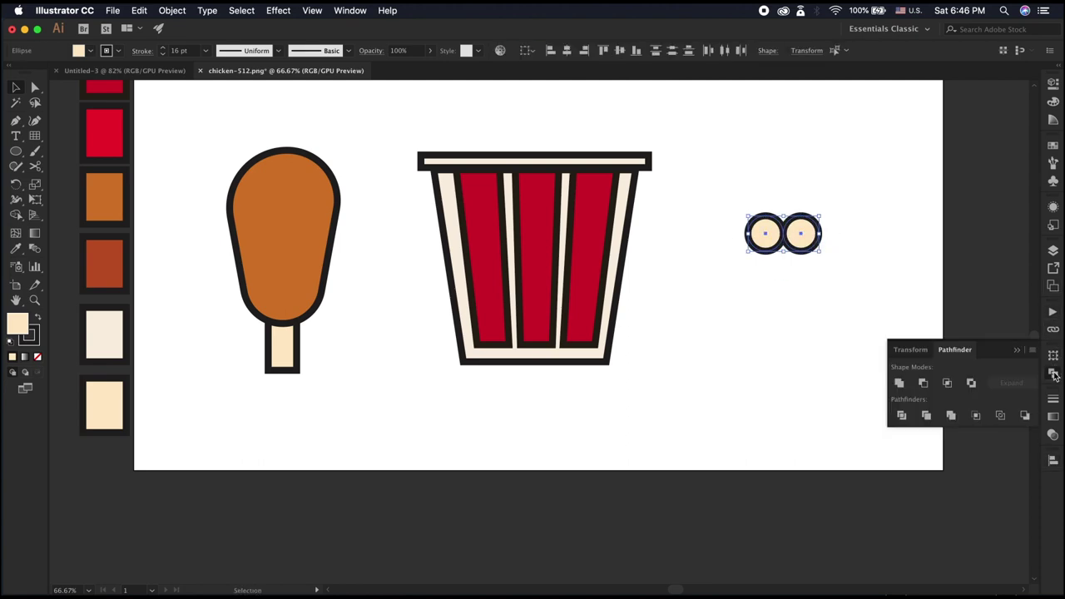
click(930, 419)
key(ctrl+z)
drag(786, 237, 287, 366)
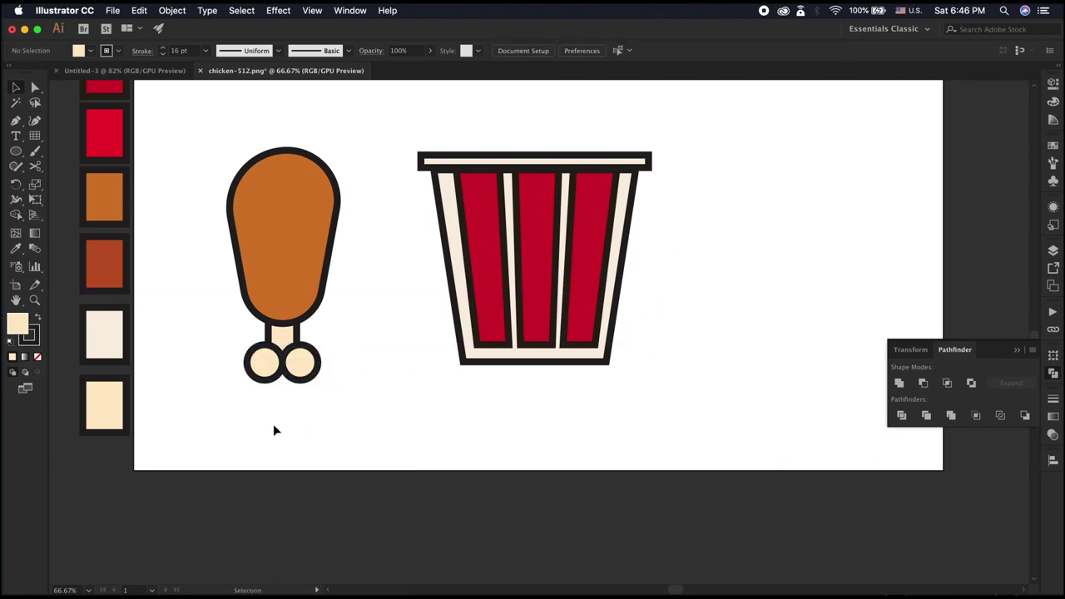
drag(273, 424, 295, 329)
click(927, 416)
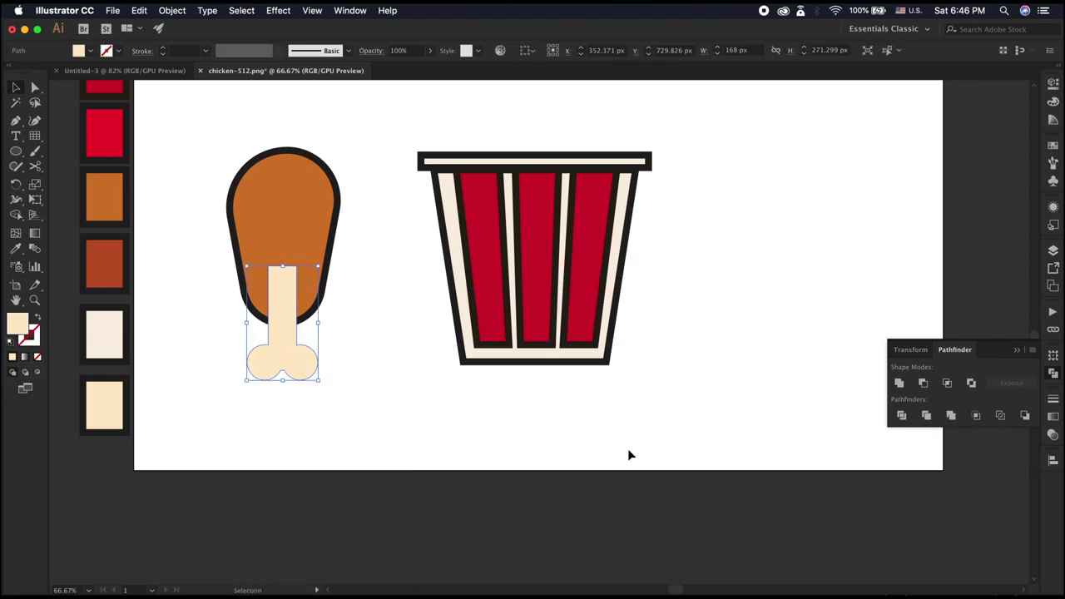
Give the bone a thick 16 pt dark stroke, send it behind the meat, and shrink it slightly
click(180, 50)
text(16)
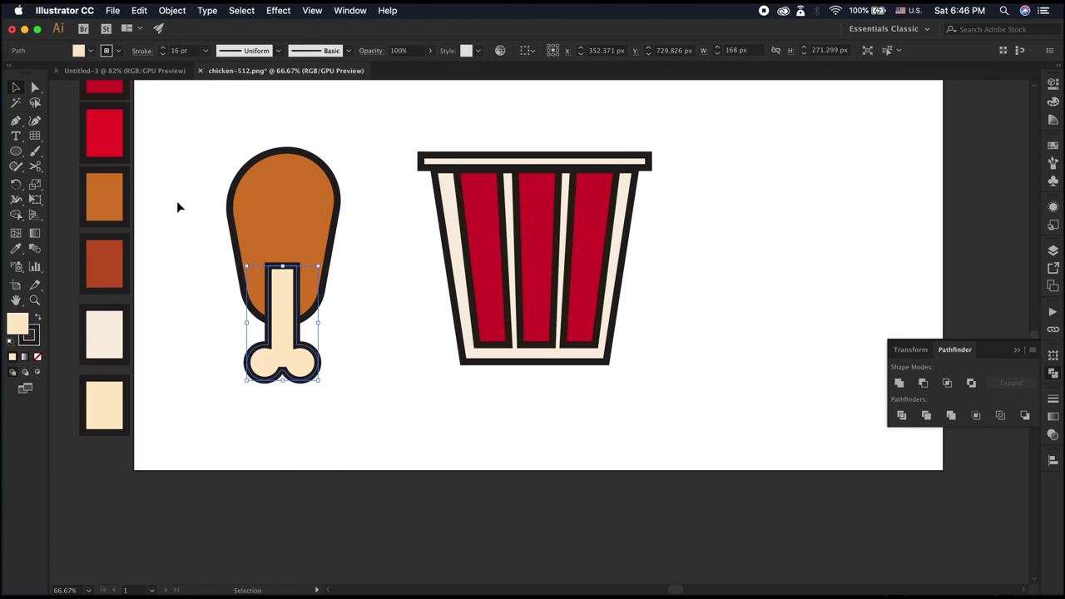
right_click(269, 344)
click(435, 508)
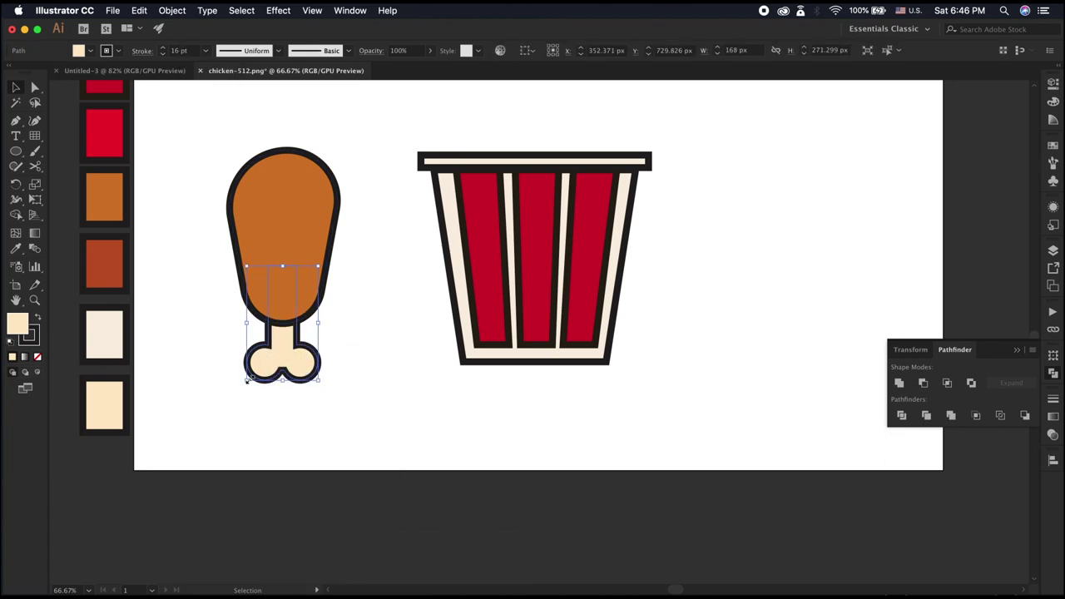
drag(246, 380, 294, 352)
Expand the drumstick meat and move a copy of its orange fill to the right
click(399, 367)
click(273, 183)
click(172, 10)
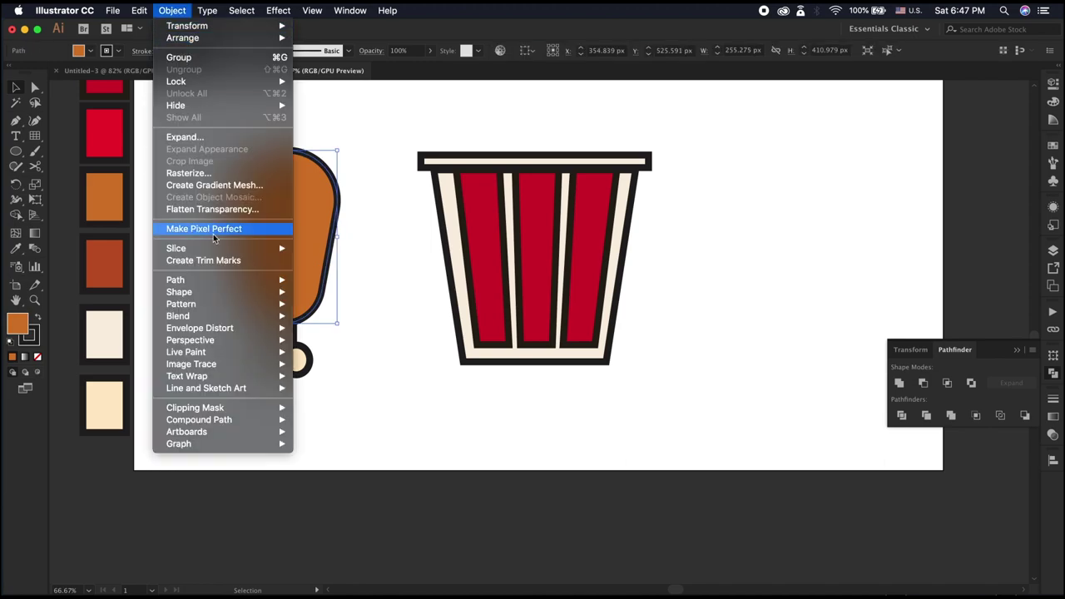
click(185, 136)
click(566, 425)
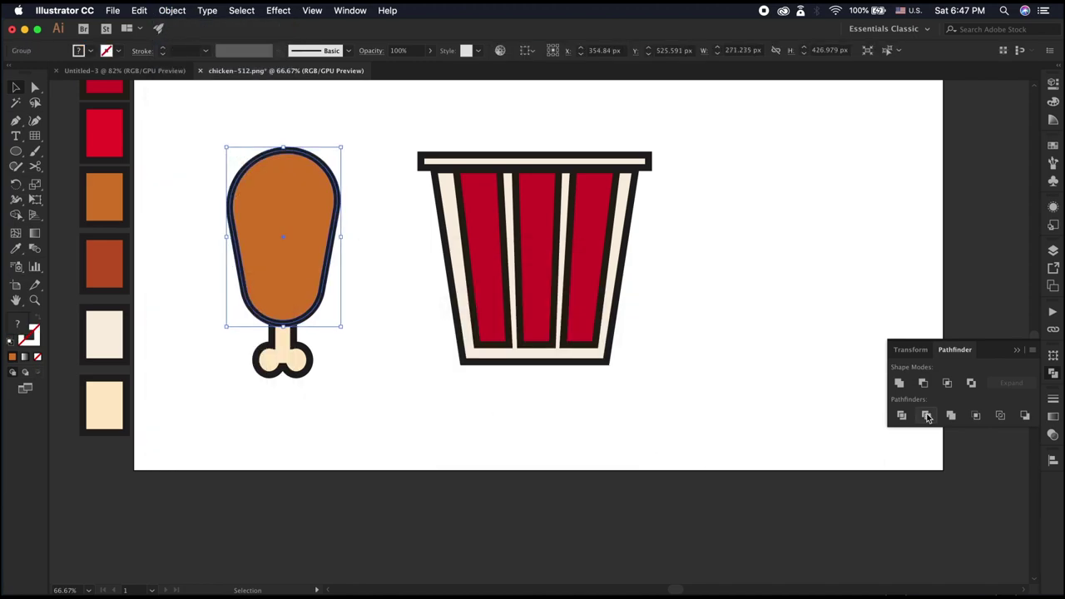
double_click(297, 251)
drag(297, 253, 822, 303)
Overlap an ellipse on the orange copy and divide the shapes with Pathfinder
click(722, 195)
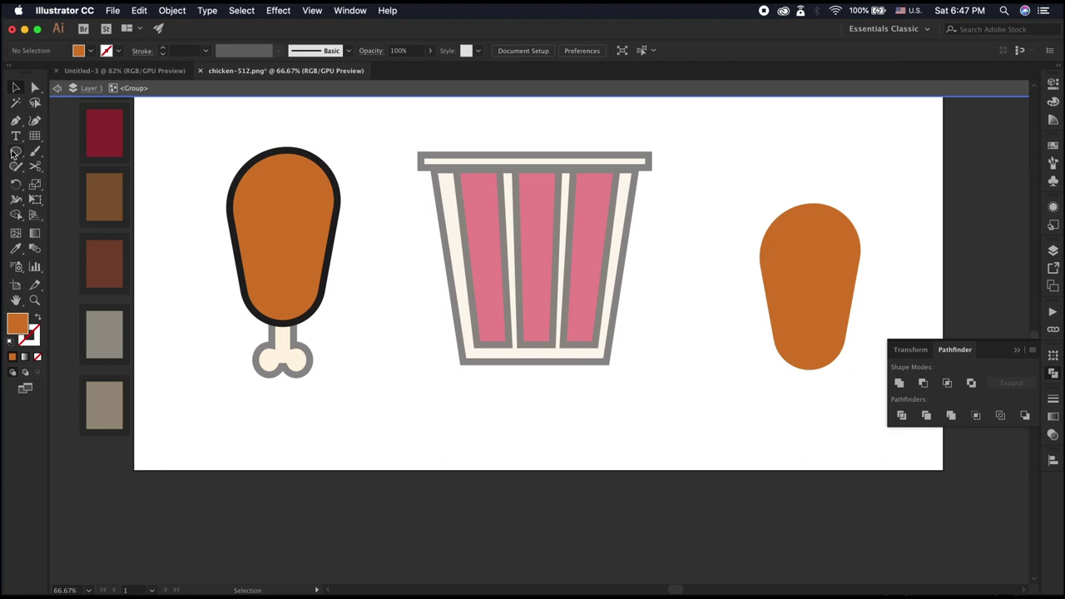
key(l)
super+click(803, 274)
mouse_move(736, 183)
mouse_down()
mouse_move(843, 336)
mouse_move(829, 358)
mouse_up()
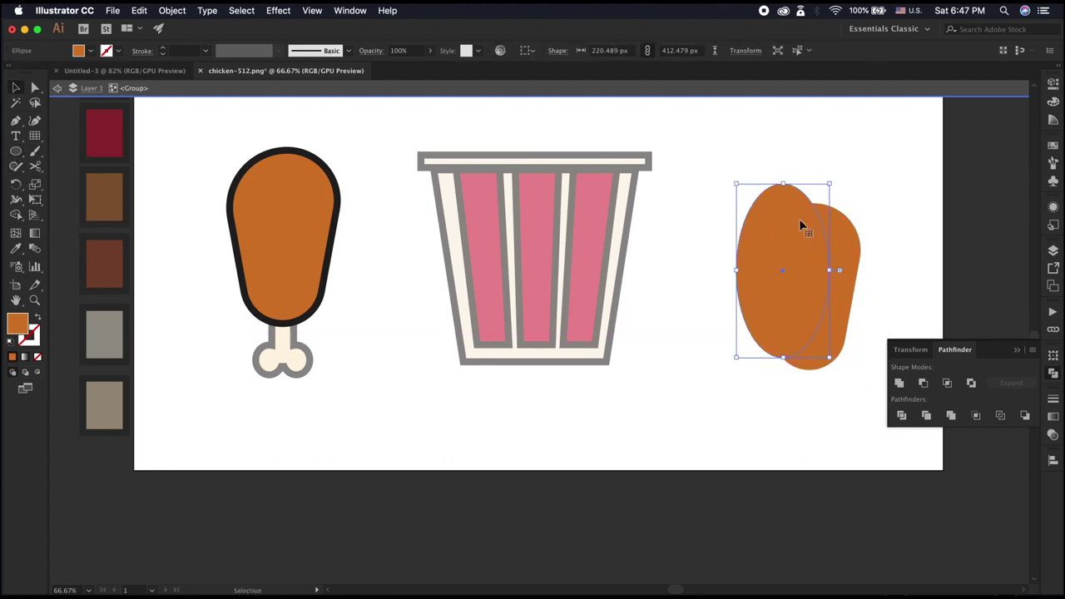
key(super+a)
click(902, 415)
Keep only the crescent, move it onto the drumstick's right side, and color it dark reddish-brown
double_click(805, 277)
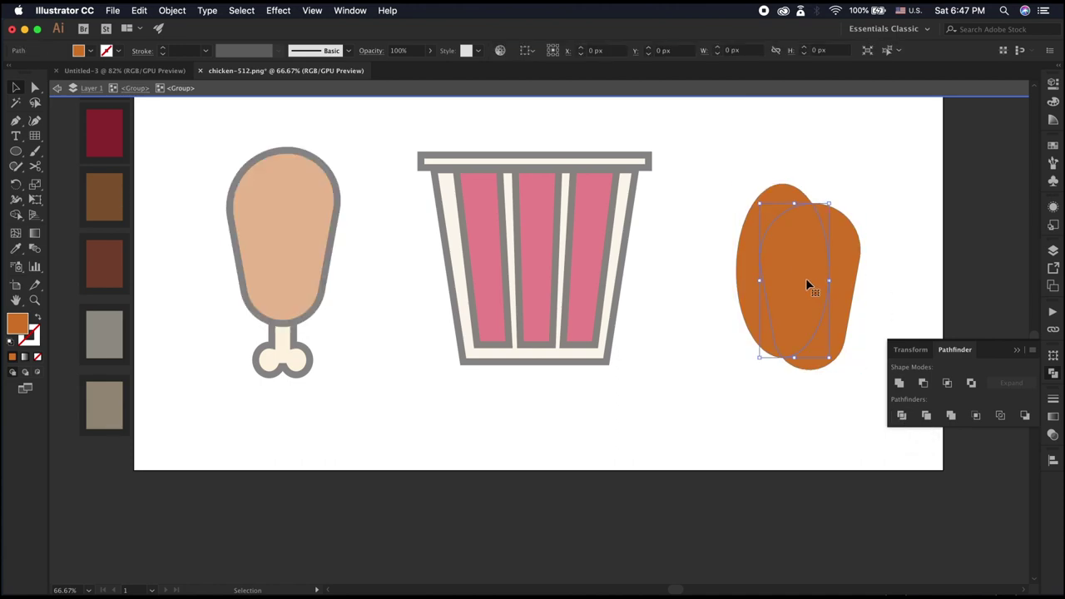
key(Delete)
click(765, 302)
key(Delete)
key(Escape)
double_click(827, 354)
drag(828, 354, 304, 304)
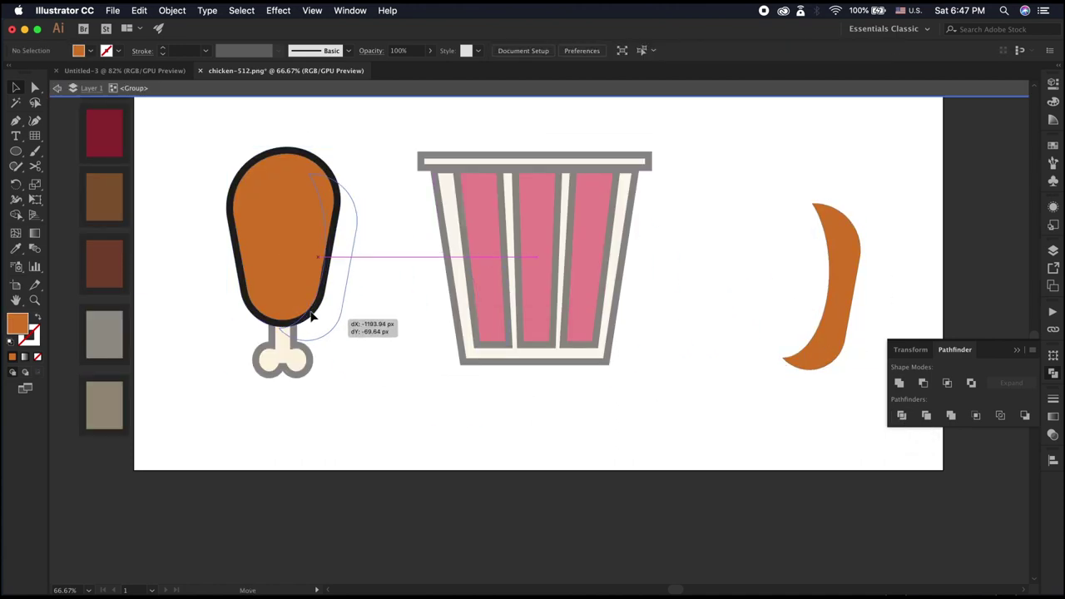
click(35, 287)
click(117, 267)
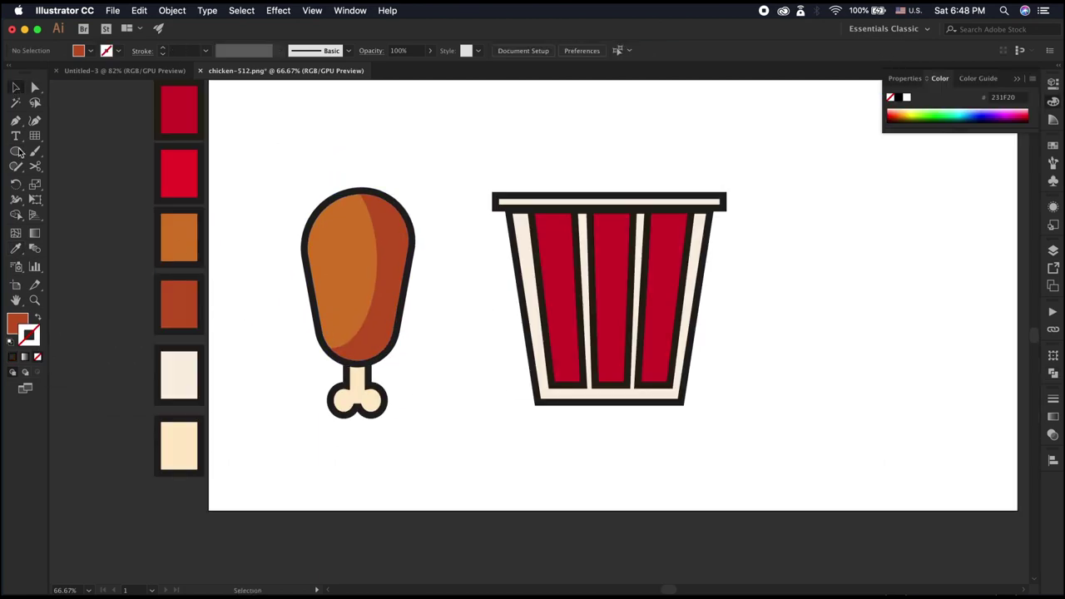
Draw three small reddish-brown spots and move them onto the drumstick meat
drag(20, 152, 46, 178)
drag(283, 162, 282, 162)
drag(295, 131, 316, 151)
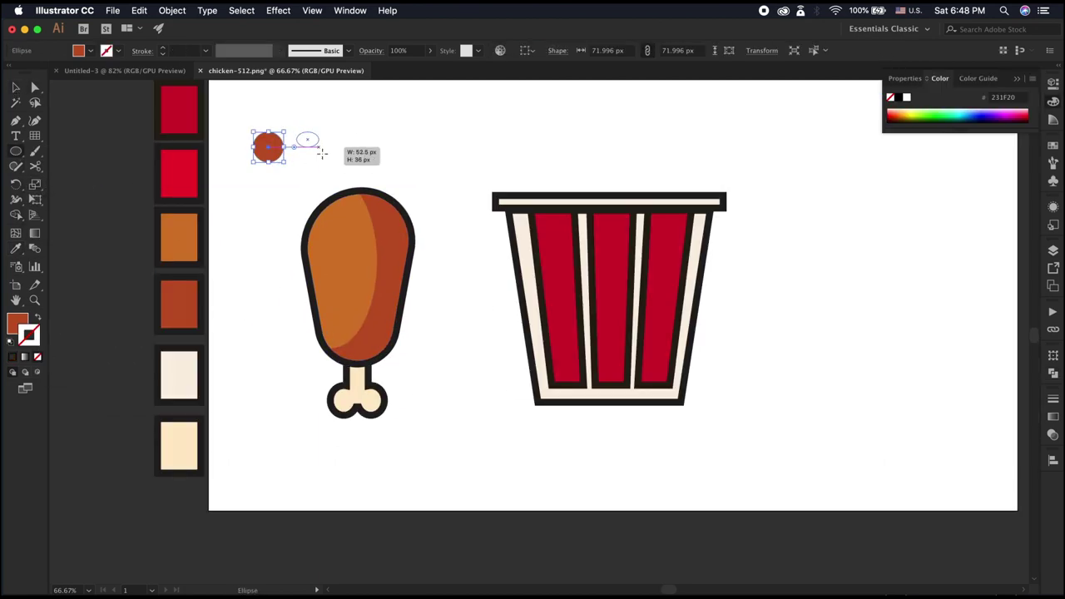
drag(279, 100, 293, 106)
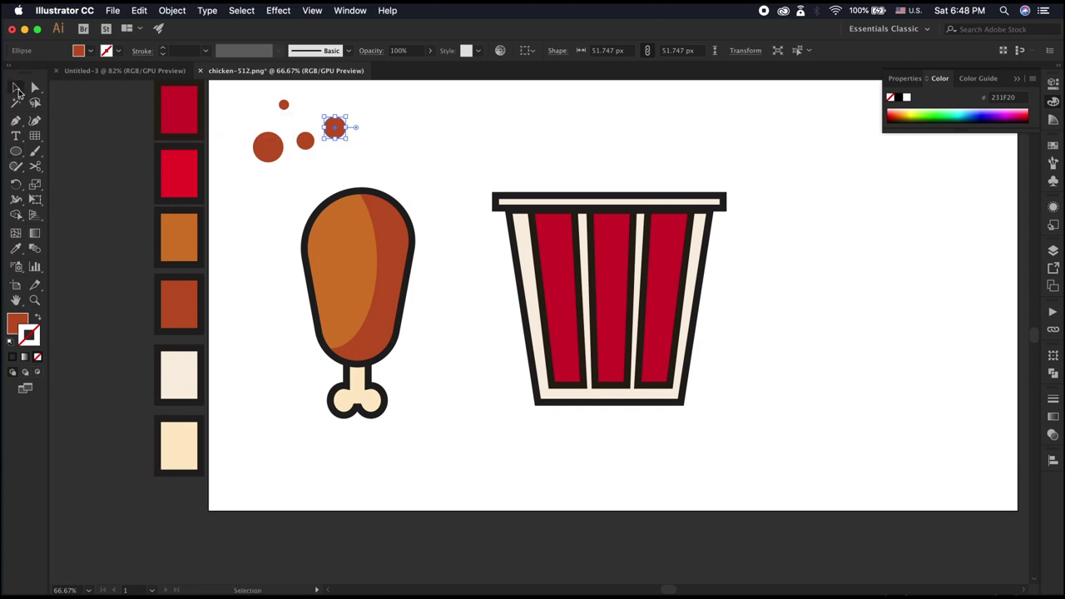
click(16, 88)
drag(364, 163, 304, 207)
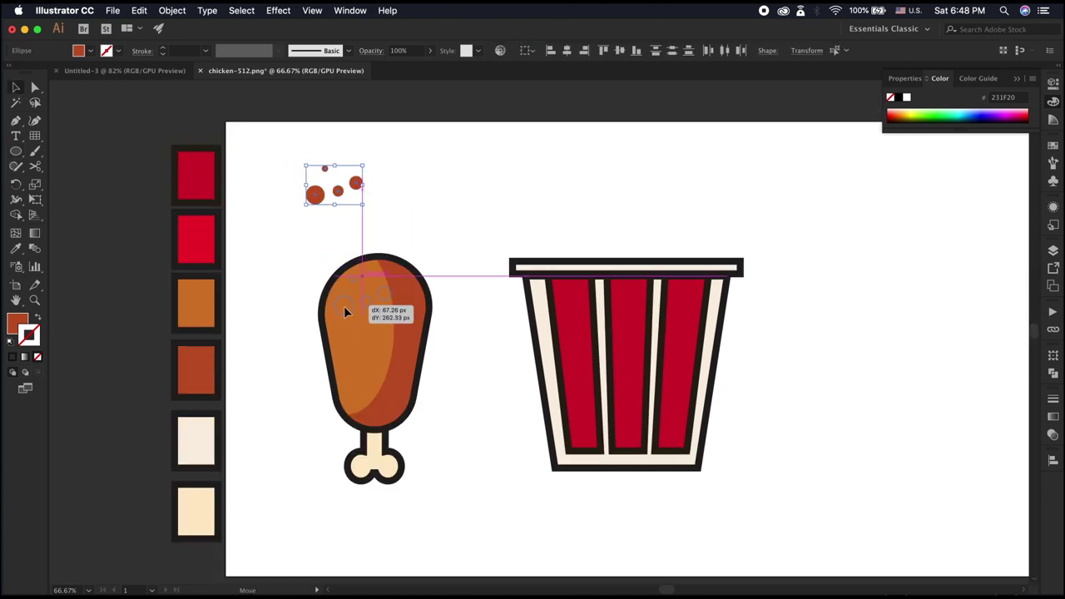
drag(342, 322, 342, 323)
Group the drumstick with its spots and drag a tilted copy above the bucket
drag(297, 228, 440, 532)
right_click(344, 397)
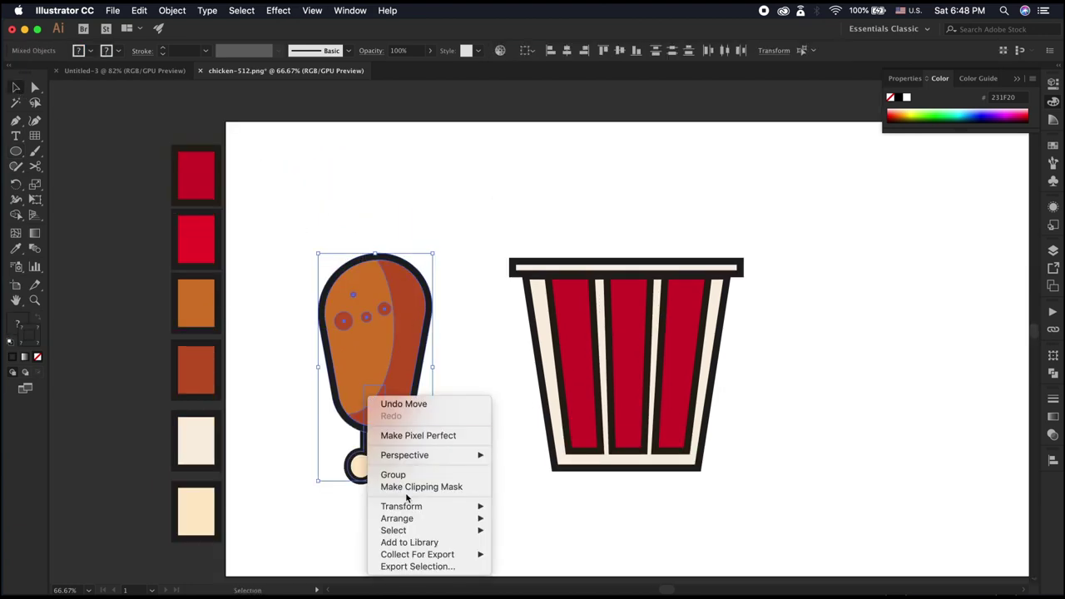
click(441, 491)
click(406, 420)
drag(406, 420, 574, 383)
mouse_move(482, 213)
mouse_down()
mouse_move(420, 349)
mouse_move(589, 309)
mouse_move(554, 280)
mouse_up()
right_click(553, 280)
Send the drumstick copy behind the bucket and set it upright behind the rim
click(720, 454)
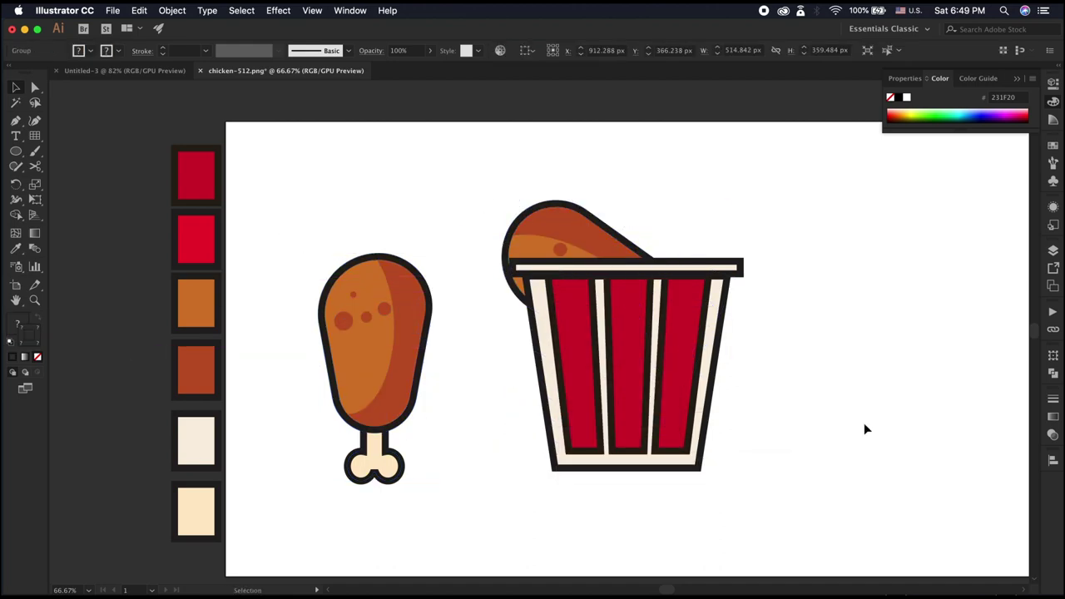
click(539, 234)
drag(740, 285, 670, 374)
drag(599, 218, 574, 234)
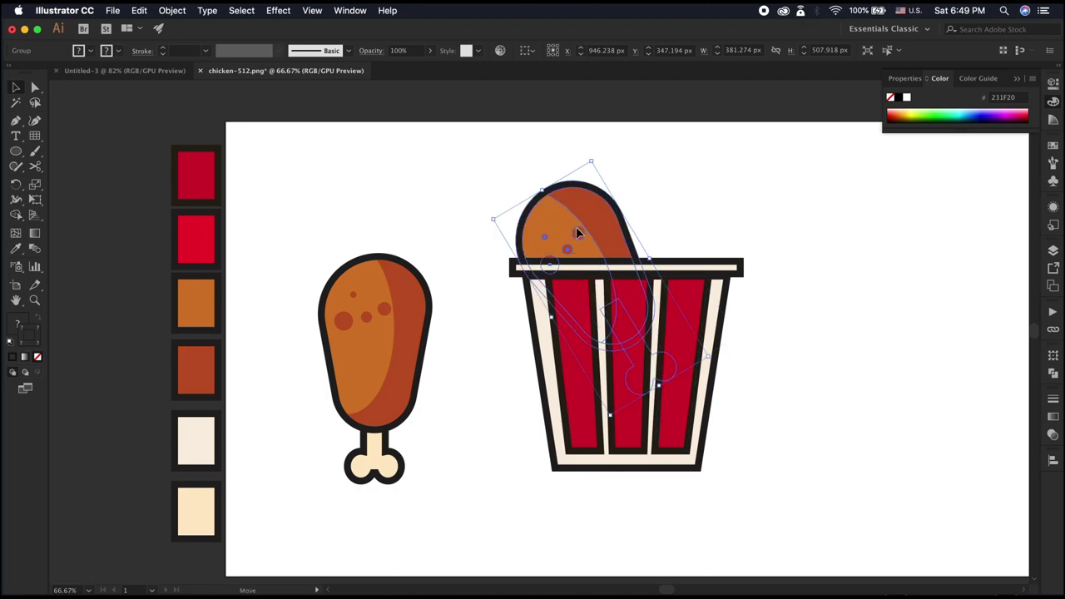
Rotate the original drumstick and lay it across the bucket rim, bone angled lower-left
click(374, 309)
drag(434, 482, 487, 301)
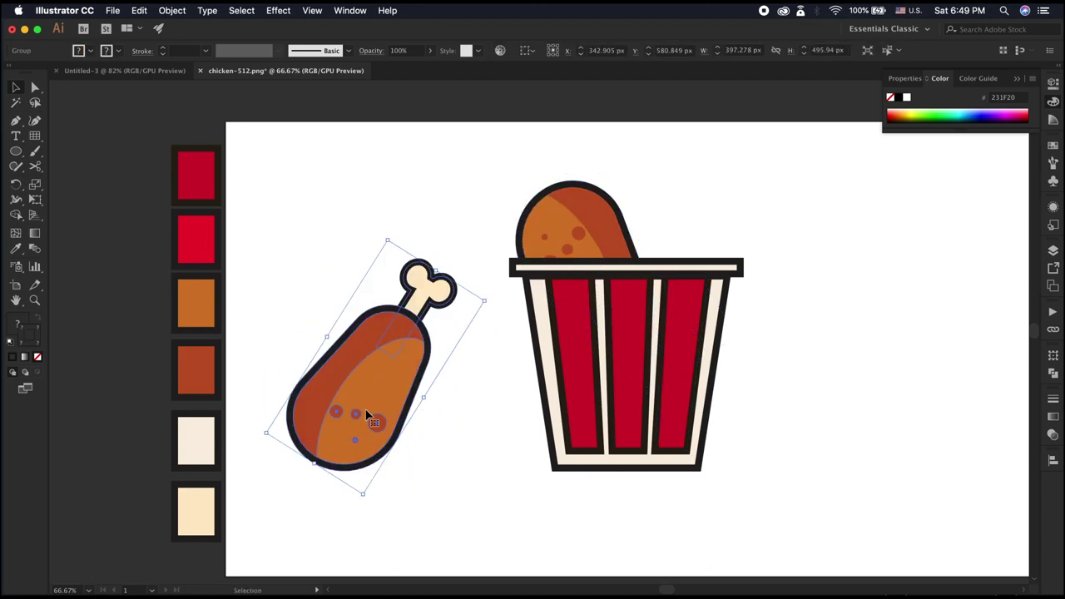
drag(366, 407, 669, 316)
right_click(670, 316)
mouse_move(698, 450)
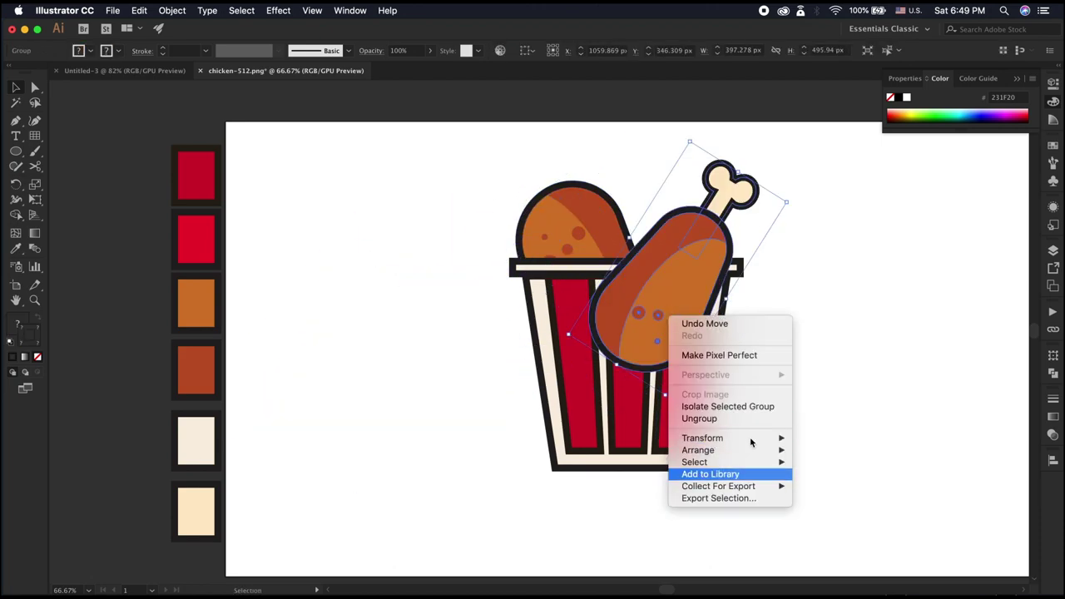
click(851, 456)
drag(707, 333, 639, 261)
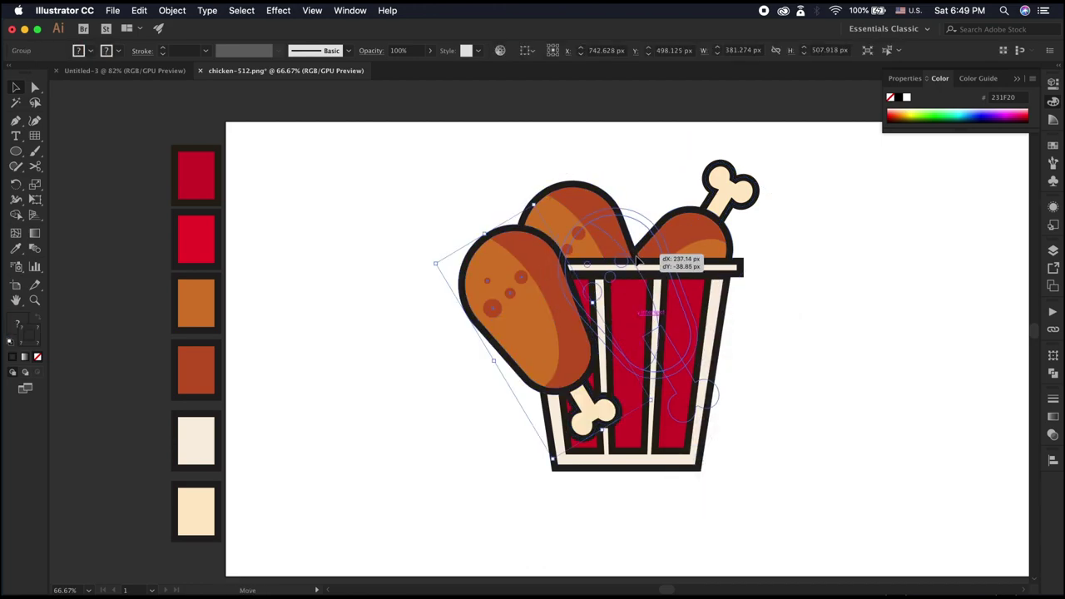
mouse_move(635, 188)
mouse_down()
mouse_move(510, 330)
mouse_move(558, 218)
mouse_move(530, 258)
mouse_up()
drag(639, 244, 620, 249)
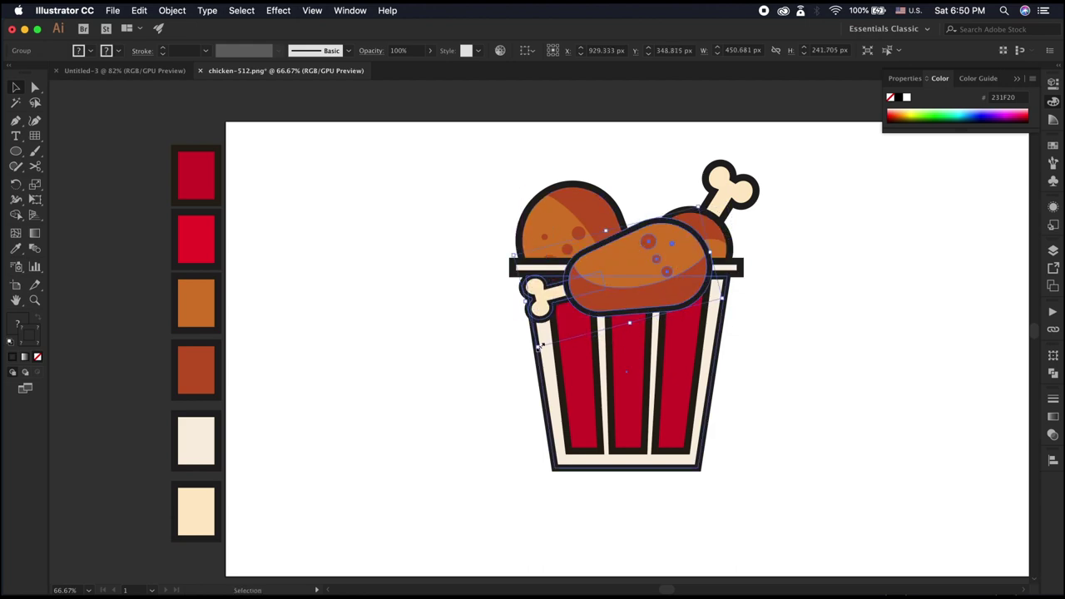
Send that drumstick behind the bucket and adjust the left and right drumsticks inside the rim
right_click(627, 251)
mouse_move(654, 385)
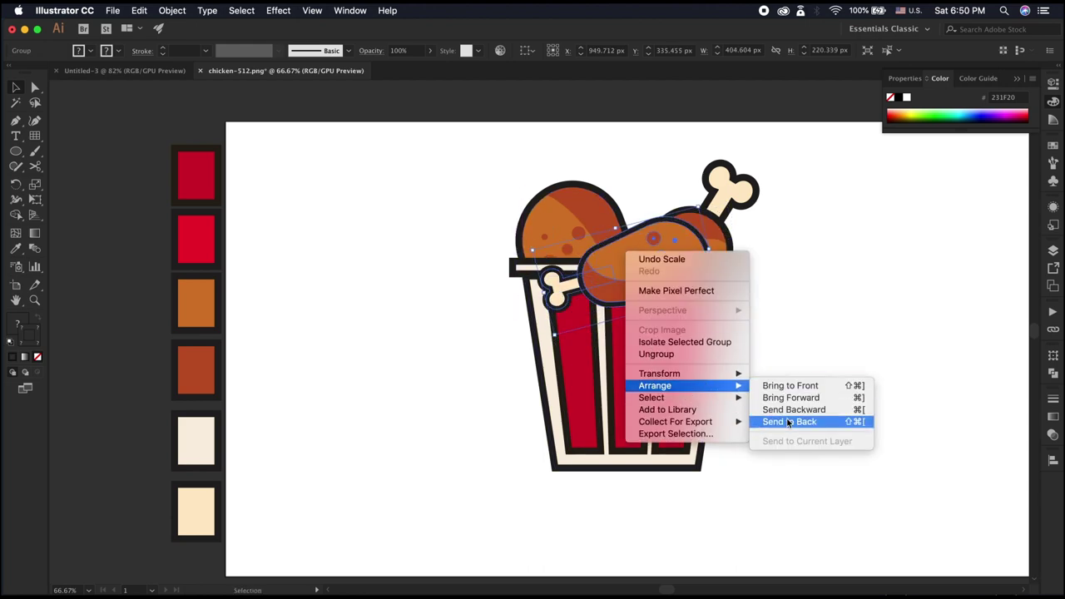
click(789, 422)
click(839, 321)
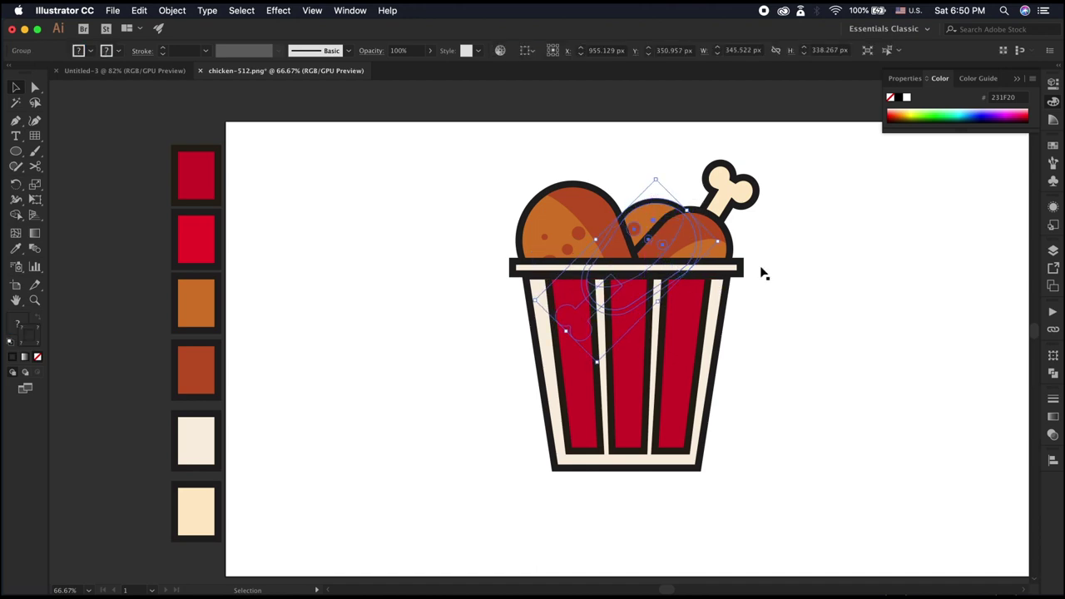
mouse_move(609, 236)
mouse_down()
mouse_move(624, 256)
mouse_move(598, 228)
mouse_up()
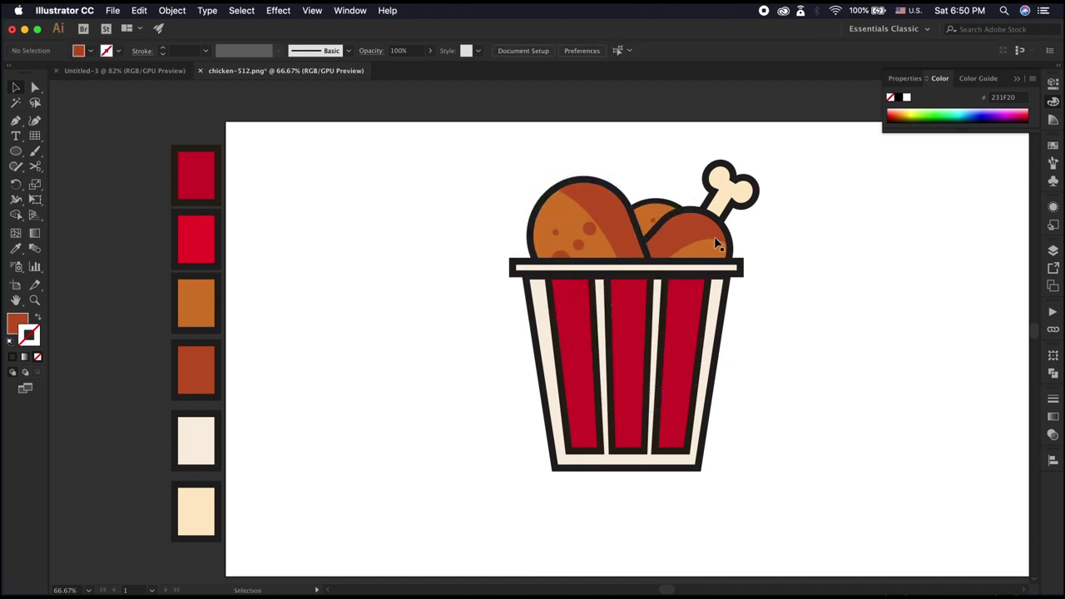
drag(713, 237, 711, 241)
Draw a straight 16 pt black, no-fill line with the Pen tool beneath the bucket
click(836, 263)
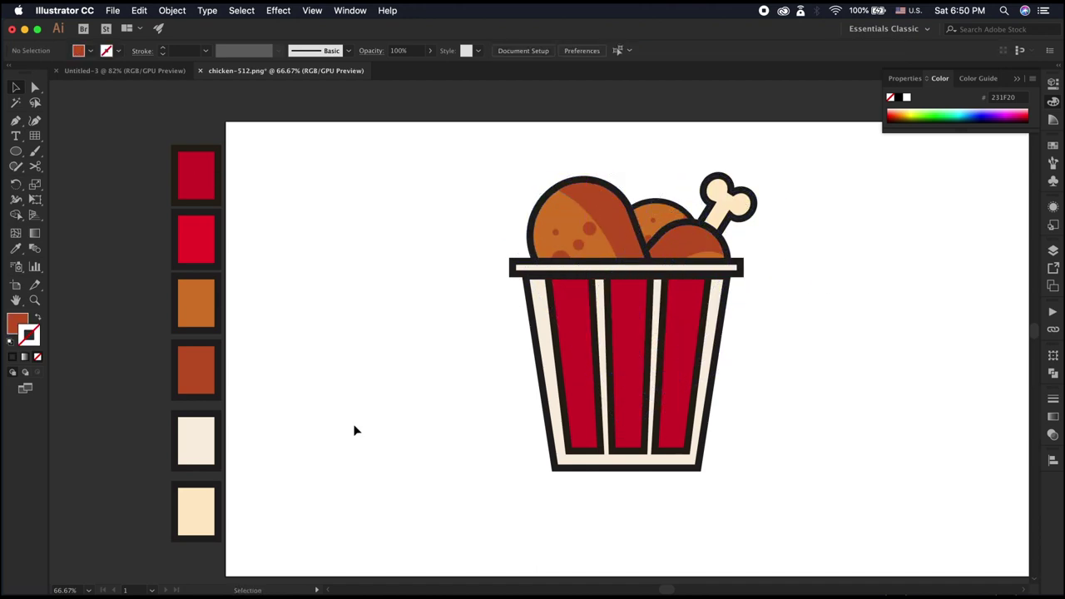
click(15, 121)
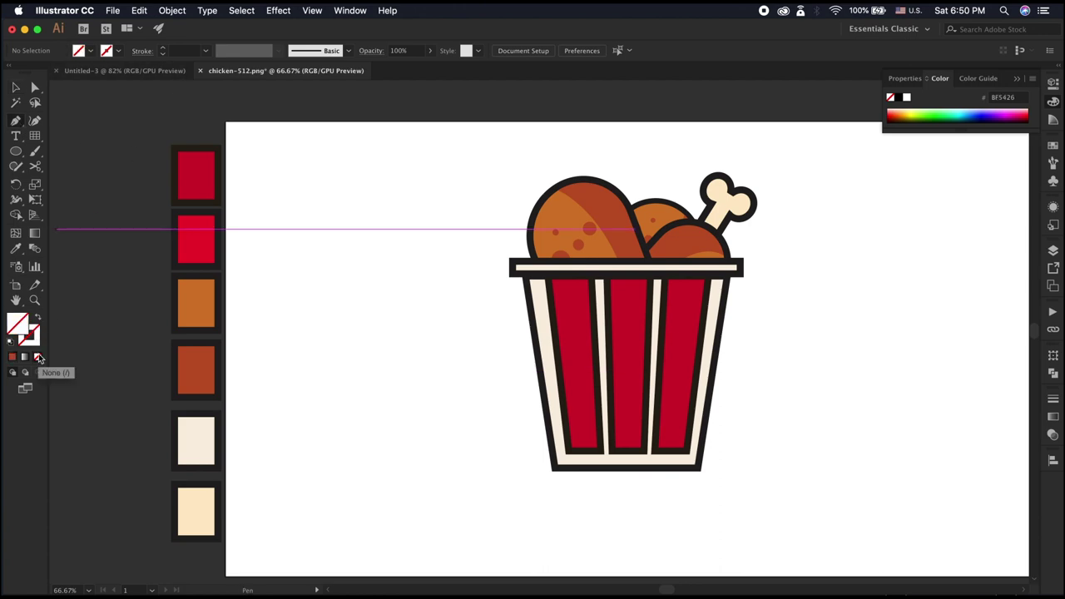
key(ctrl+z)
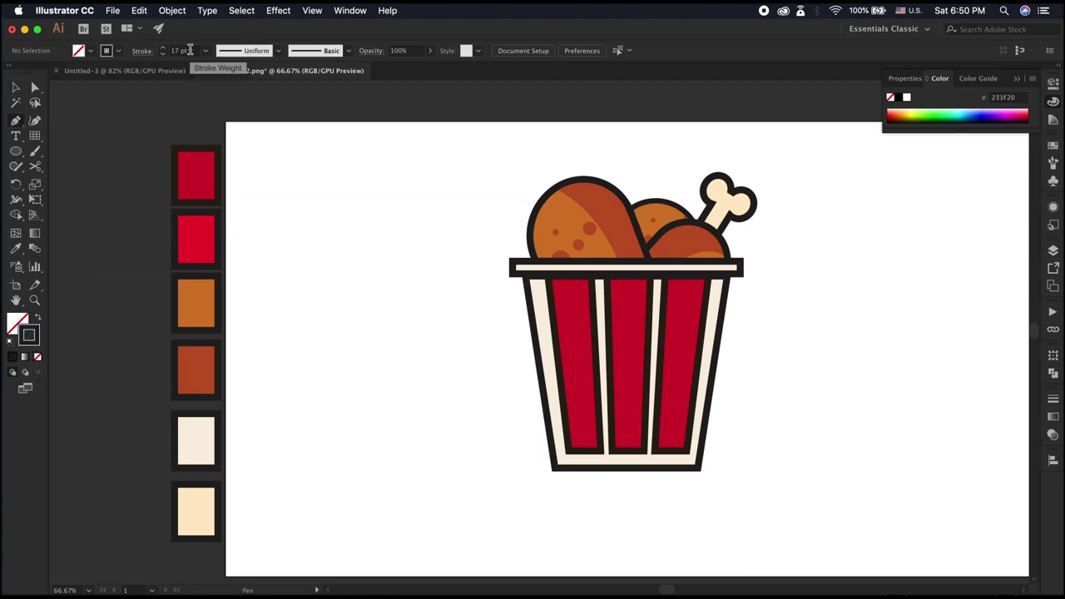
click(142, 51)
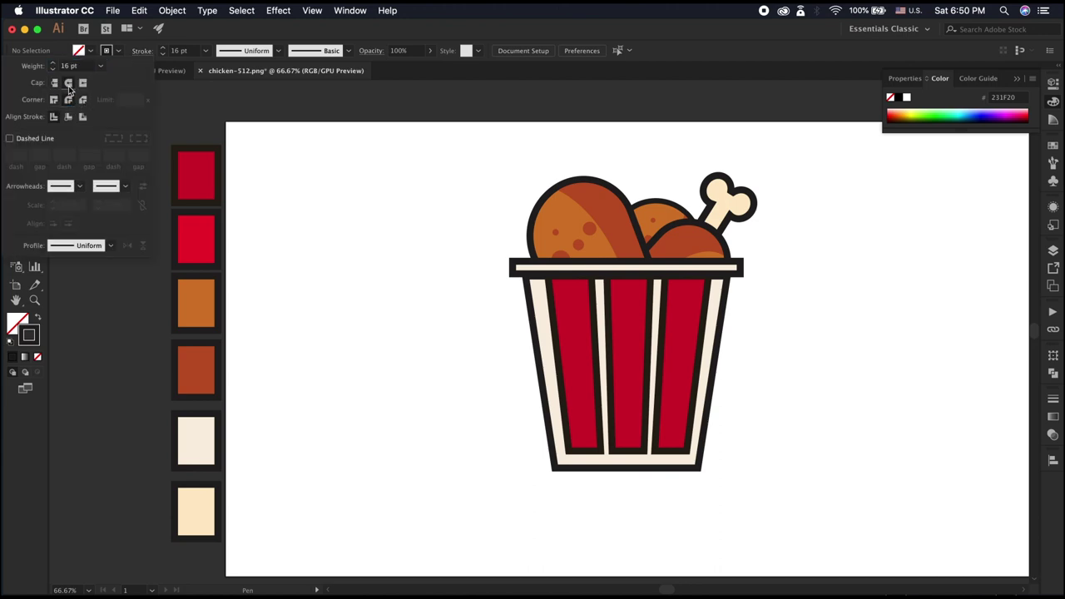
click(515, 469)
click(731, 469)
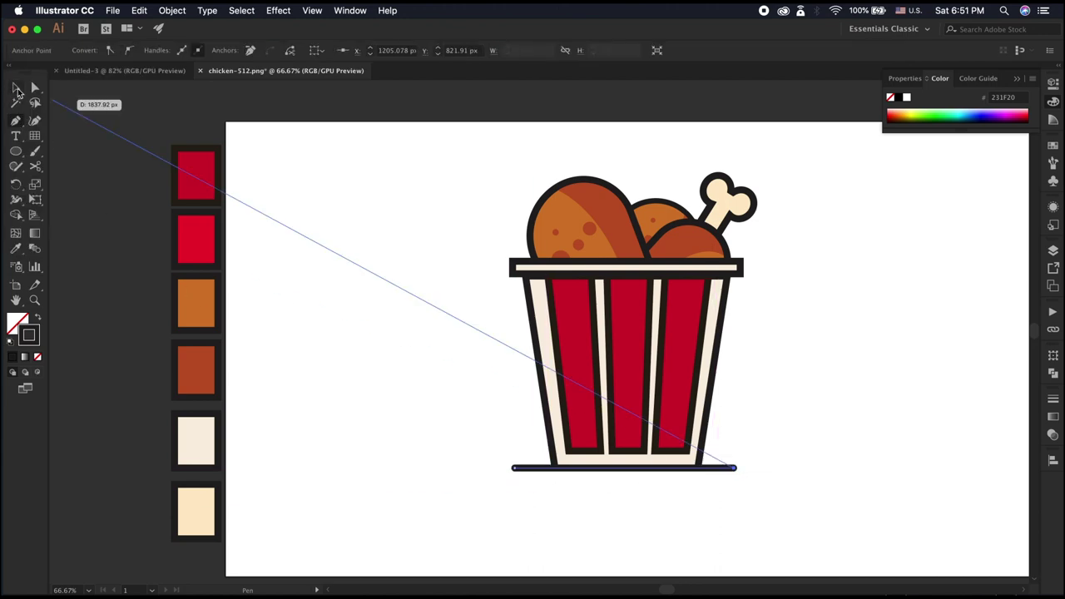
click(15, 87)
scroll(380, 354, down, 3)
scroll(406, 336, right, 3)
scroll(405, 337, up, 2)
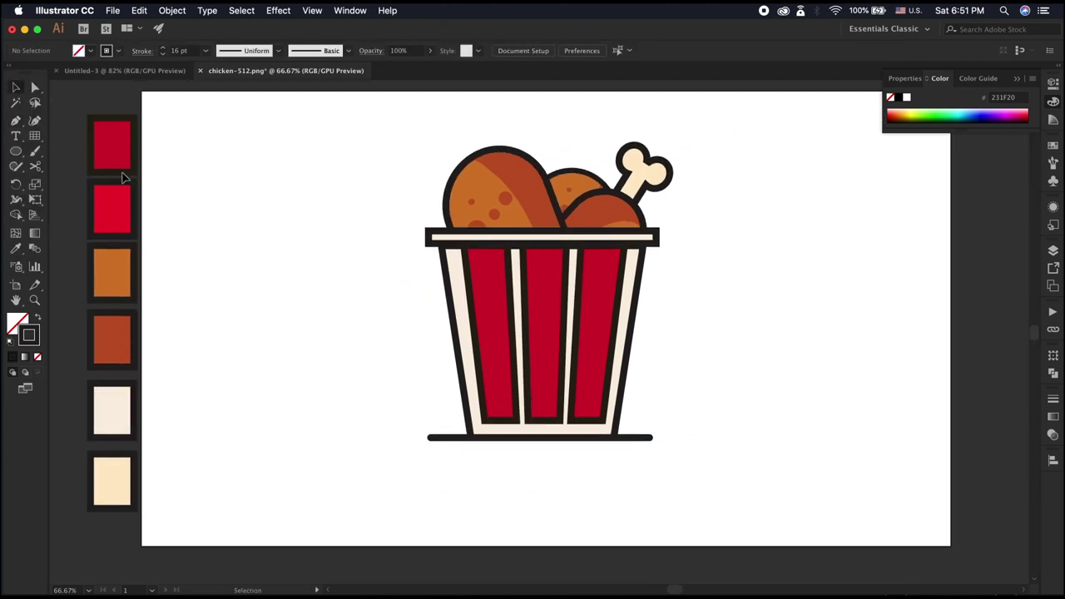
Set a solid pale yellow #F5FC9D fill with no outline
click(38, 315)
double_click(16, 324)
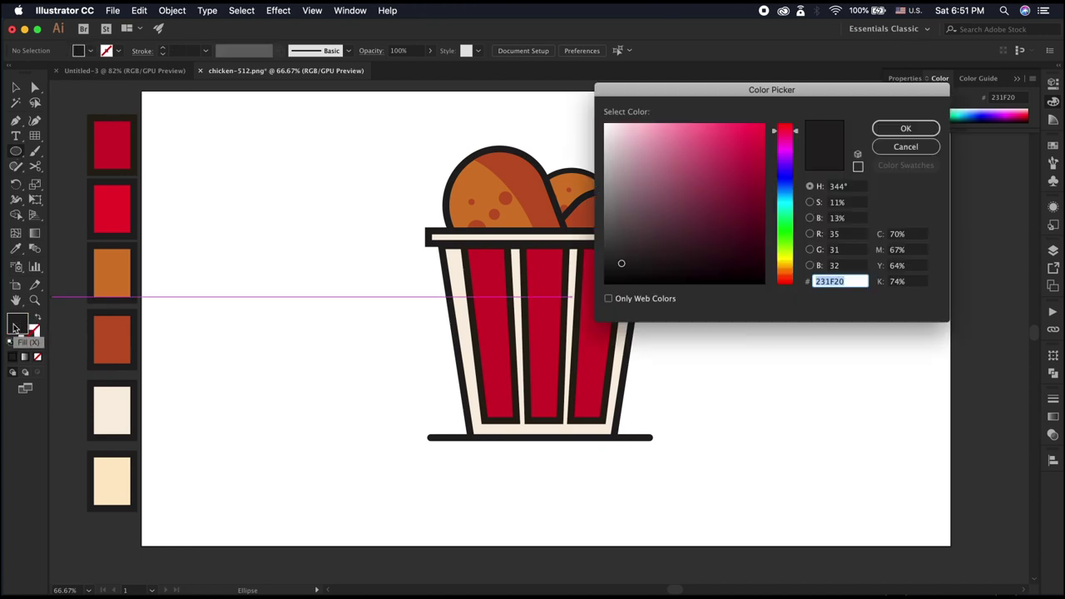
click(787, 254)
click(763, 125)
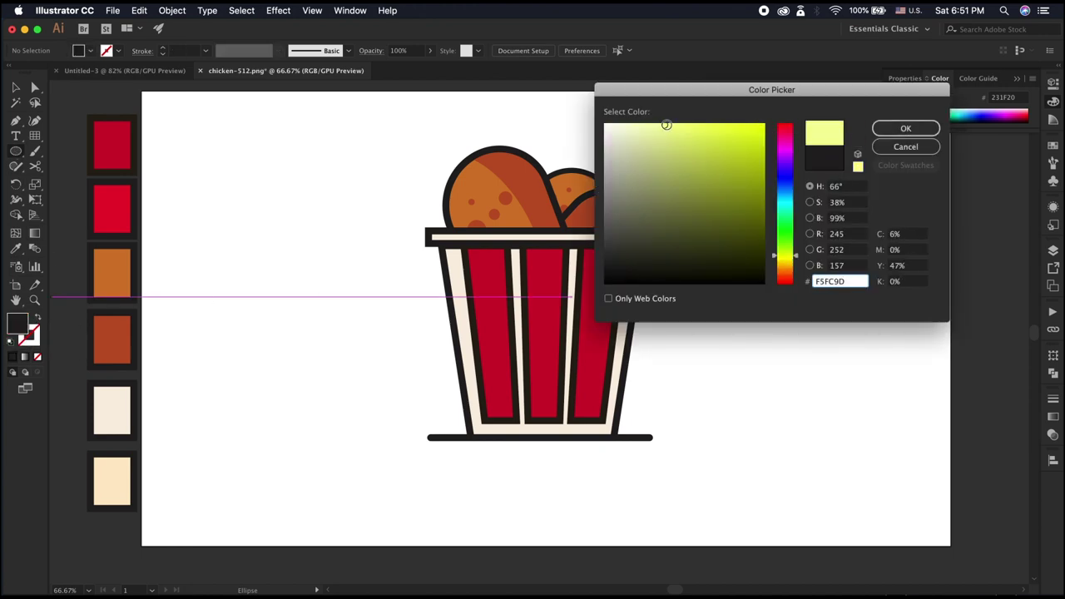
key(Return)
Draw a large yellow circle over the bucket and send it to the back
drag(364, 229, 625, 457)
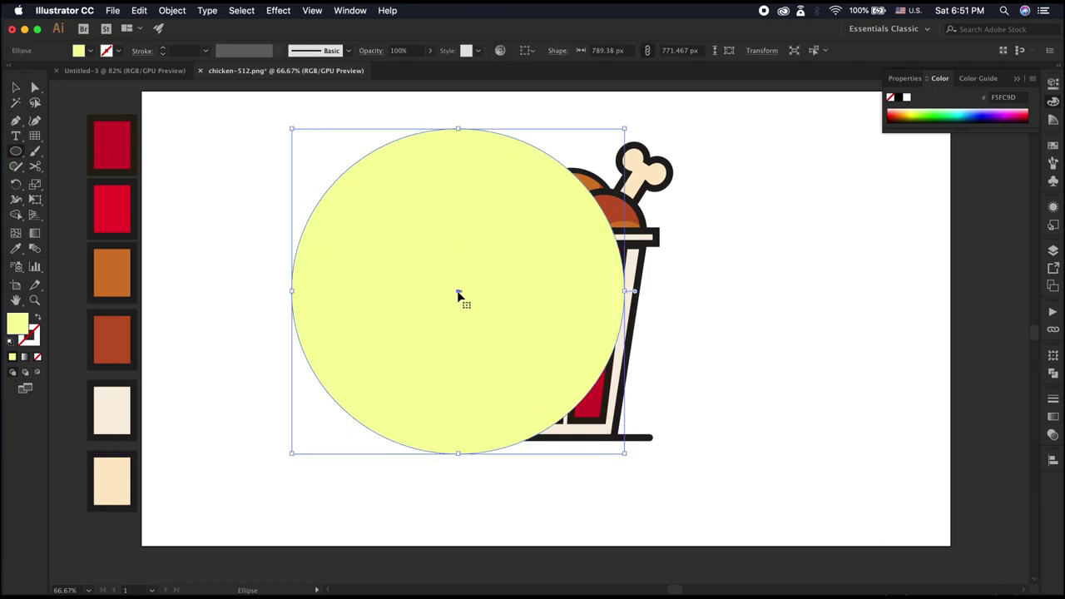
drag(458, 297, 532, 319)
right_click(531, 320)
click(691, 550)
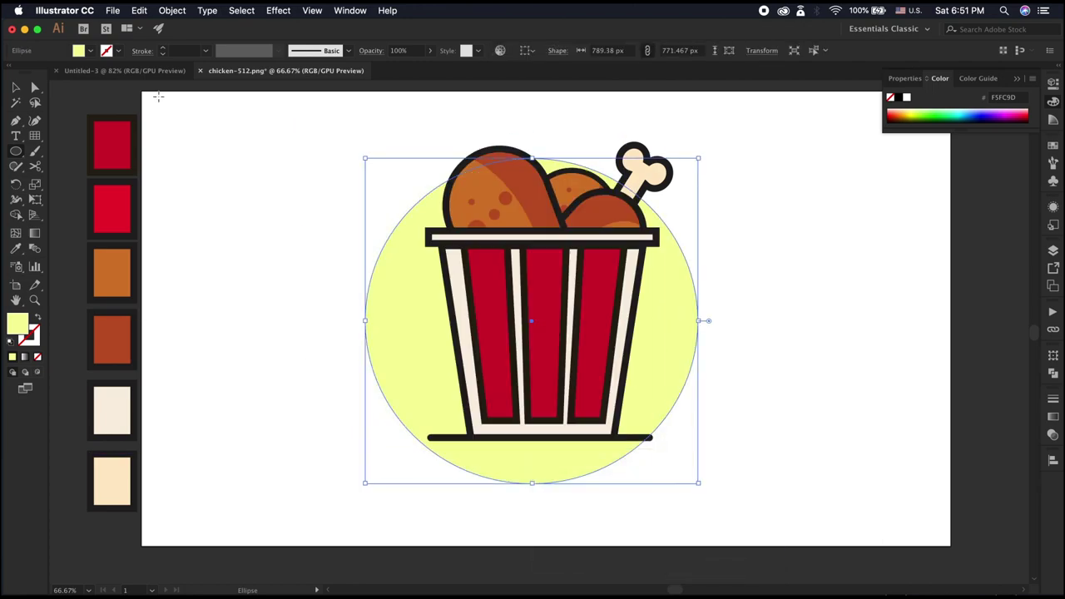
Shrink the circle slightly around its centre, then select it with the bucket artwork
key(v)
drag(364, 320, 379, 320)
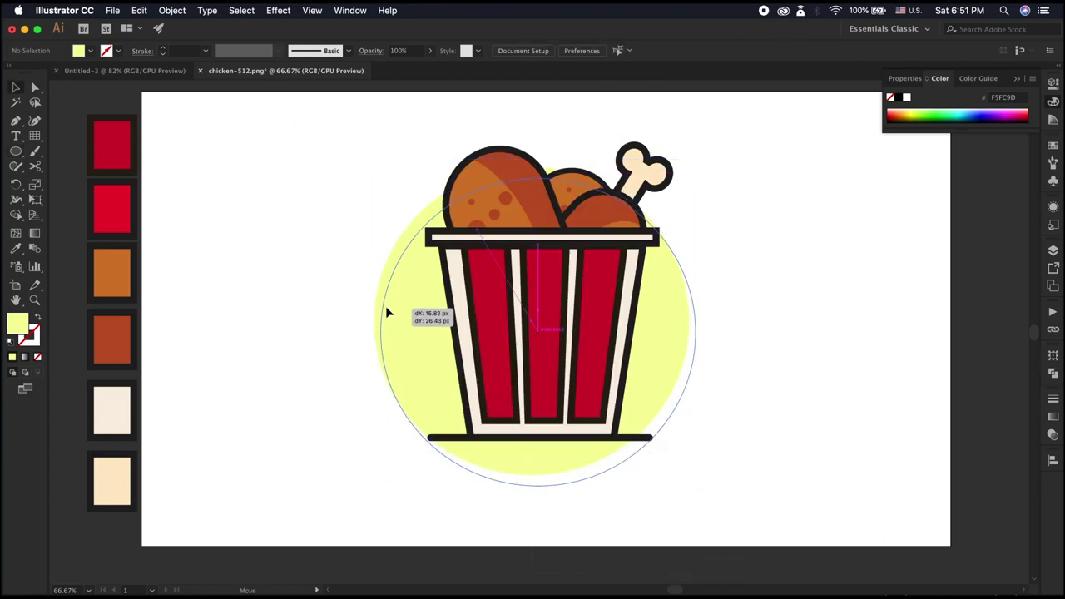
click(235, 214)
click(442, 440)
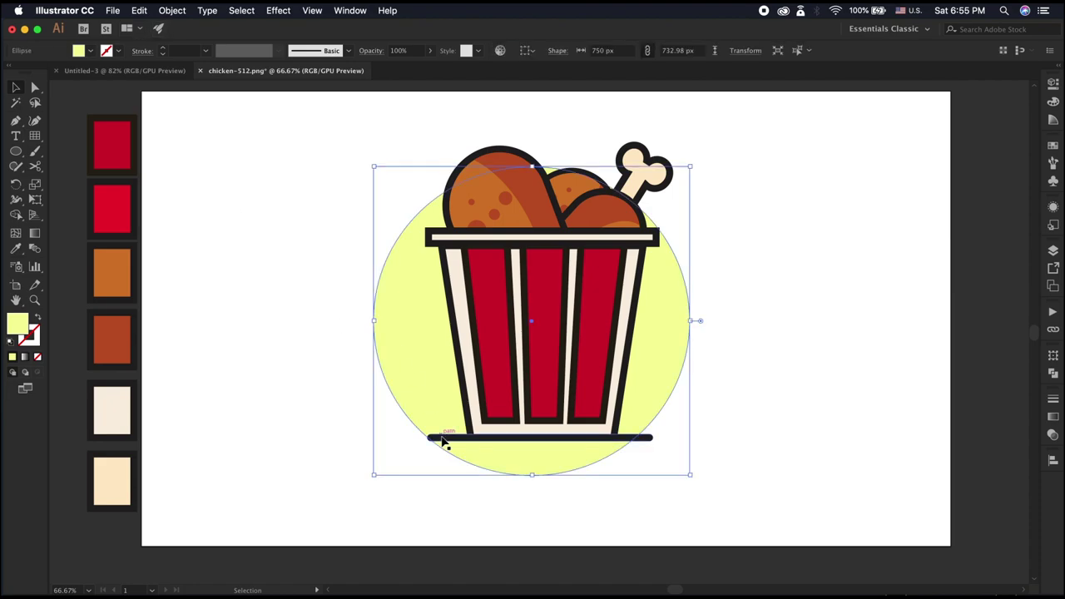
Select the yellow circle and bucket artwork together
click(172, 10)
click(317, 177)
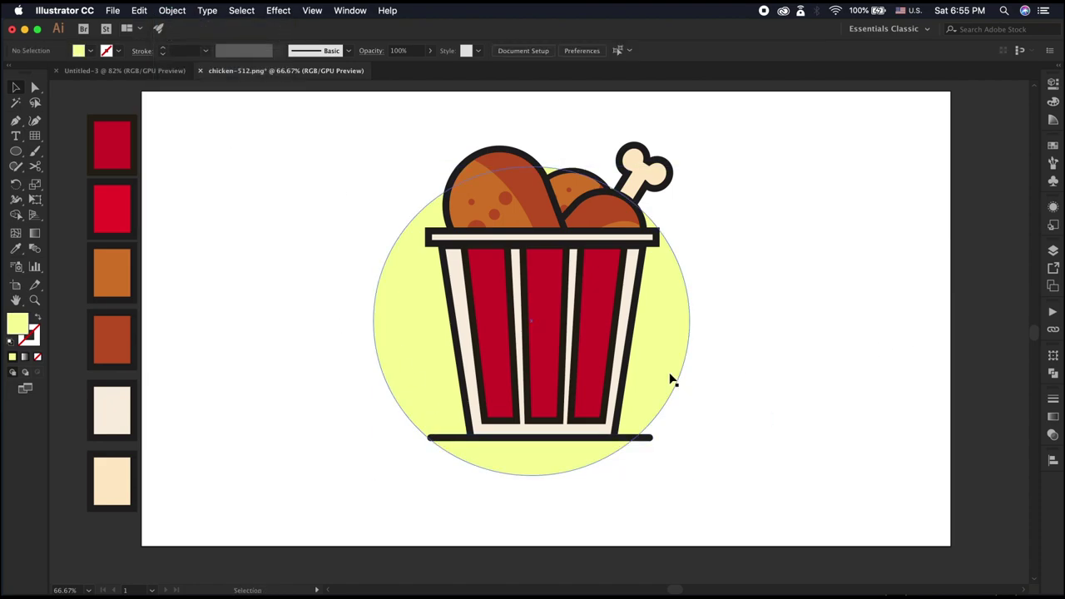
double_click(594, 464)
double_click(356, 381)
click(443, 441)
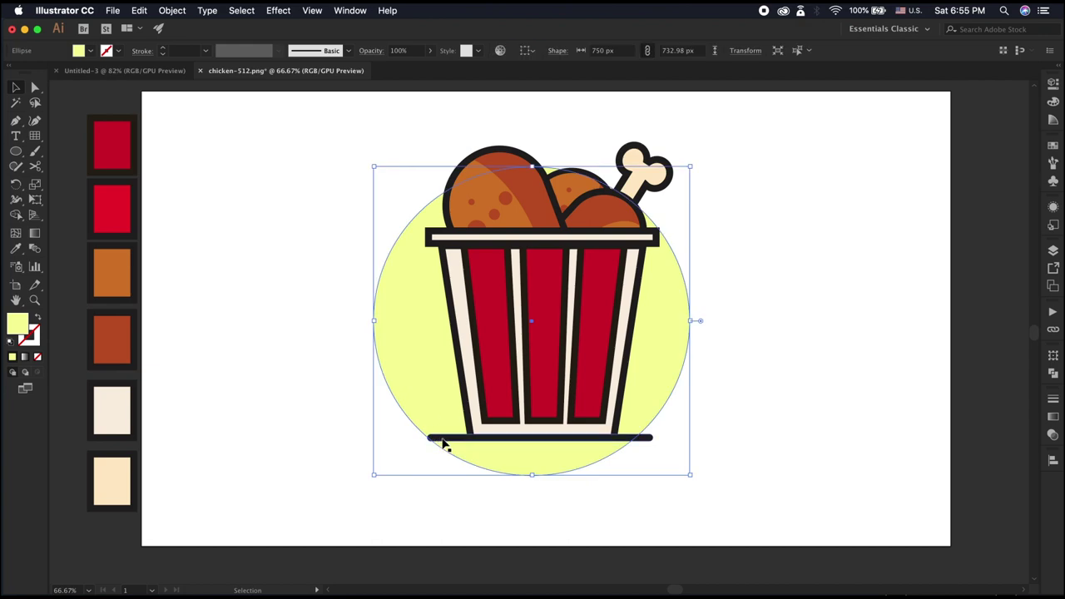
Divide the artwork with Pathfinder and delete the circle sliver below the baseline
click(1052, 383)
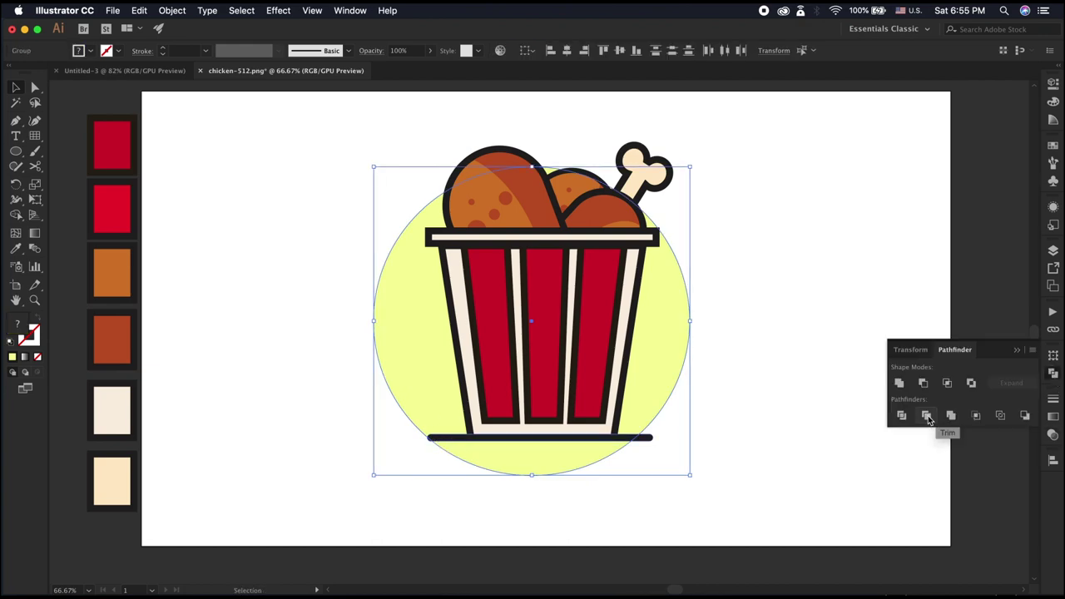
click(898, 416)
double_click(530, 468)
key(Delete)
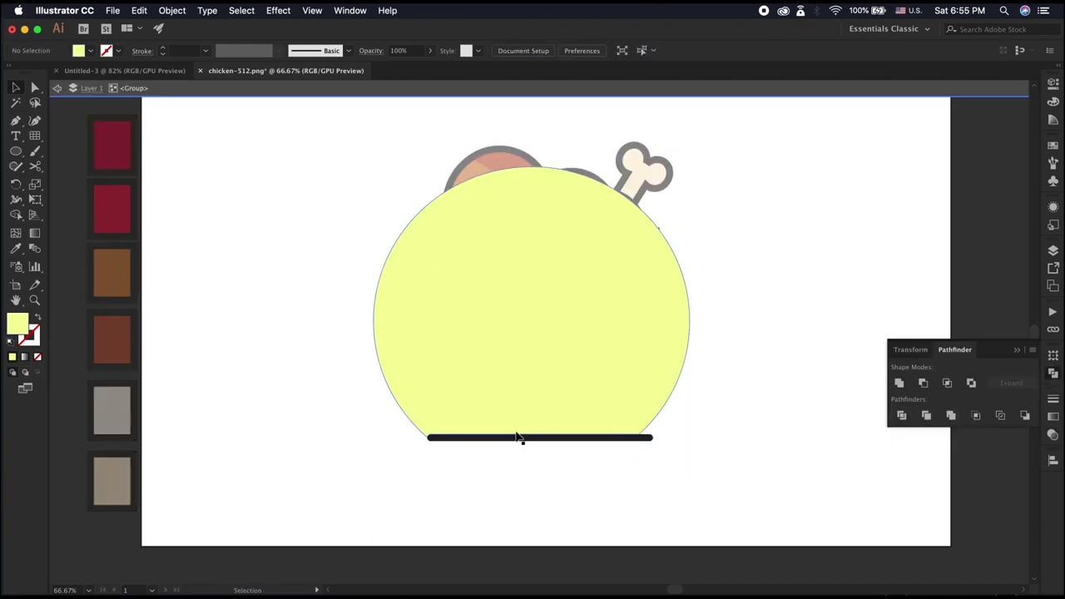
click(522, 438)
click(521, 449)
key(Escape)
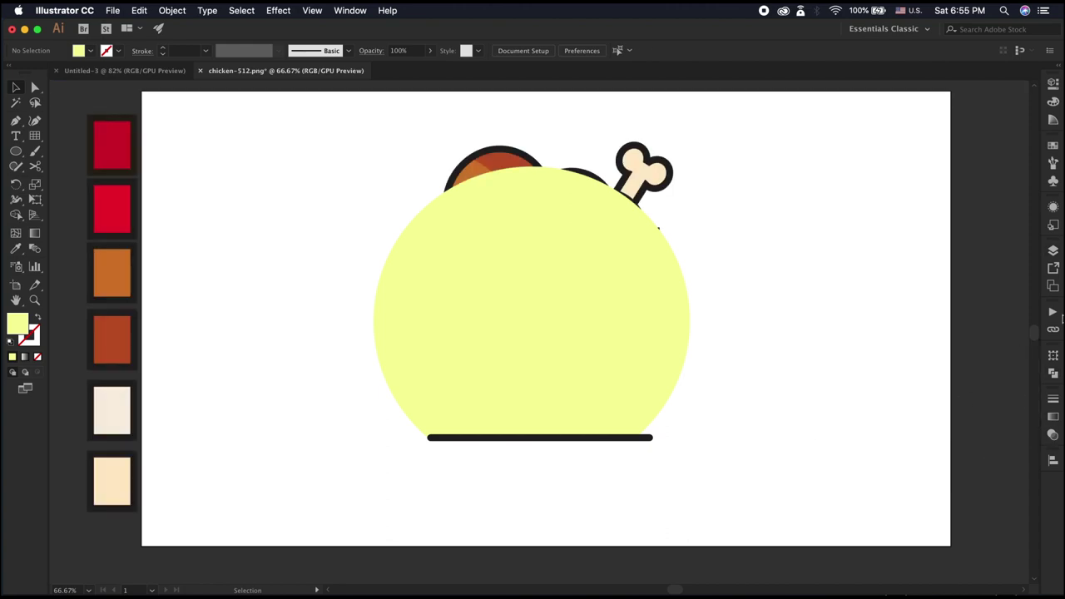
Move the yellow circle group to the bottom of the Layers stack
click(1052, 252)
click(963, 179)
drag(967, 329, 966, 329)
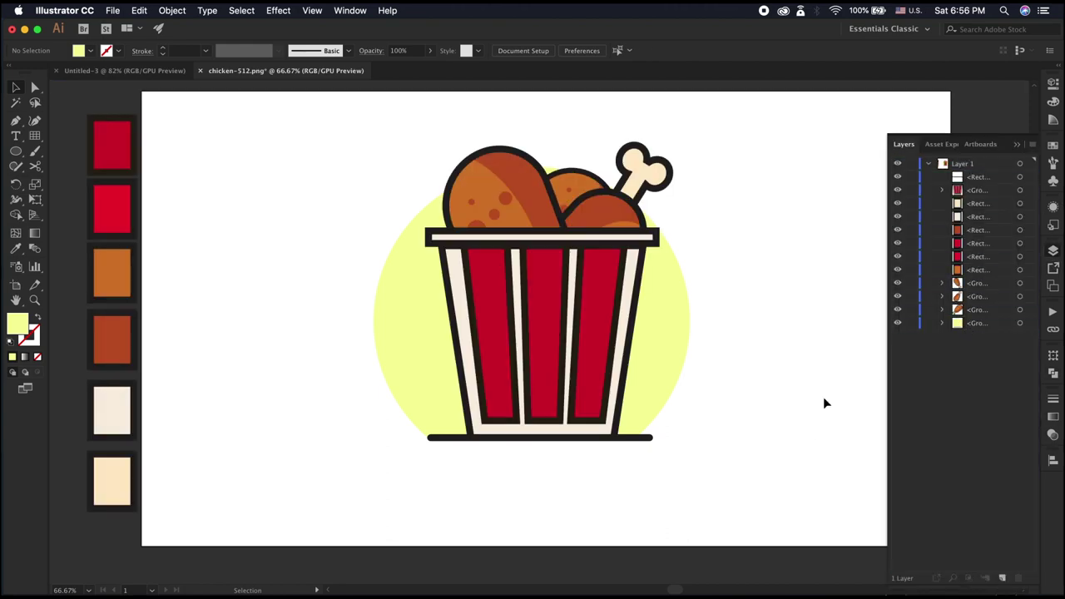
click(878, 237)
click(669, 275)
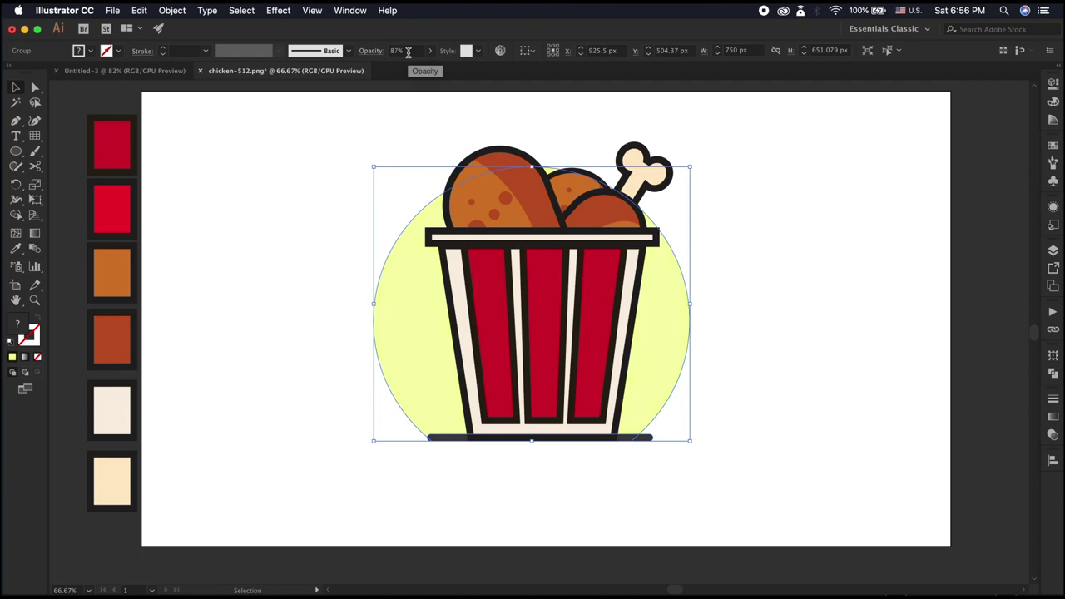
click(310, 296)
key(p)
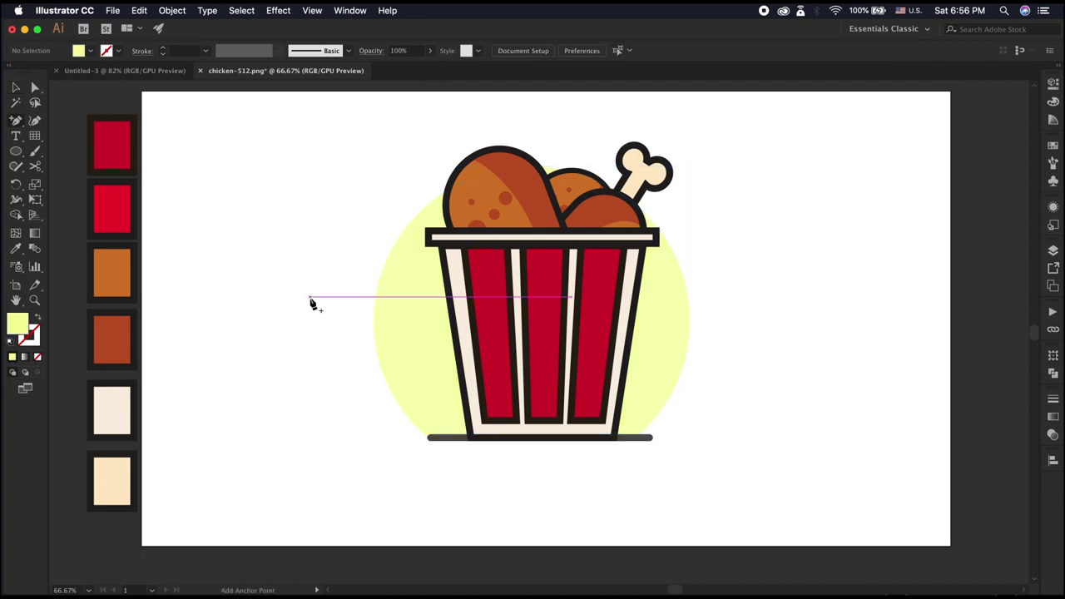